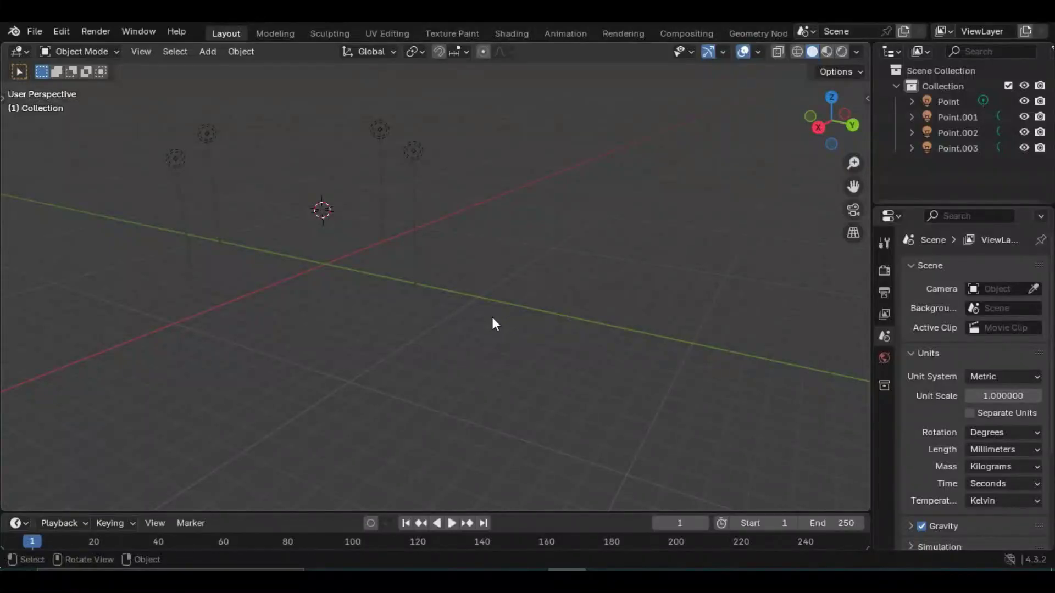
Step: Add a mesh cylinder with 16 vertices, 1000 mm radius and 2000 mm depth at the 3D cursor
middle_click_drag(479, 299, 349, 288)
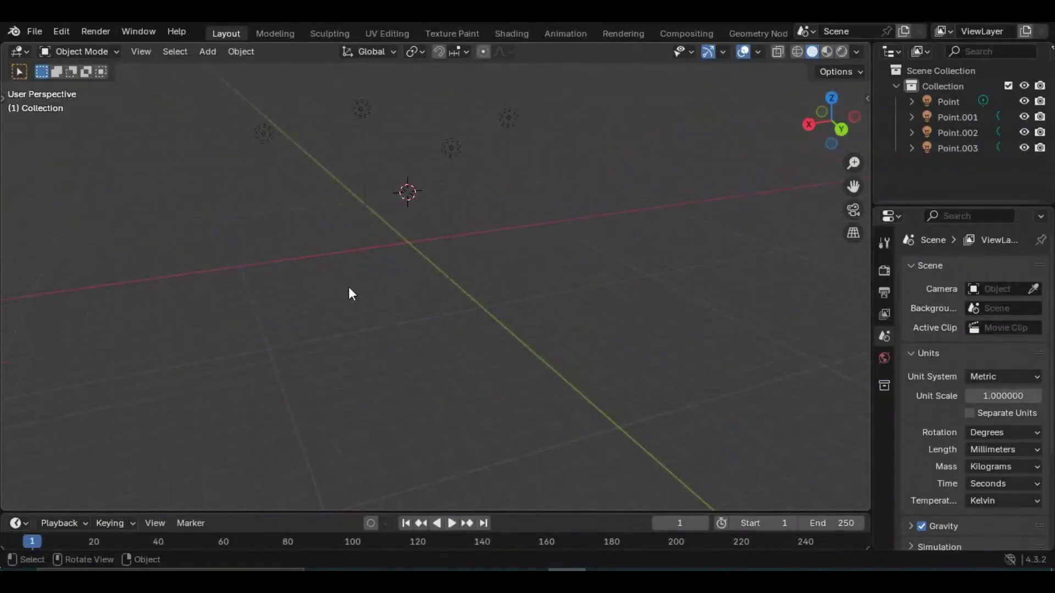
middle_click_drag(476, 310, 442, 308)
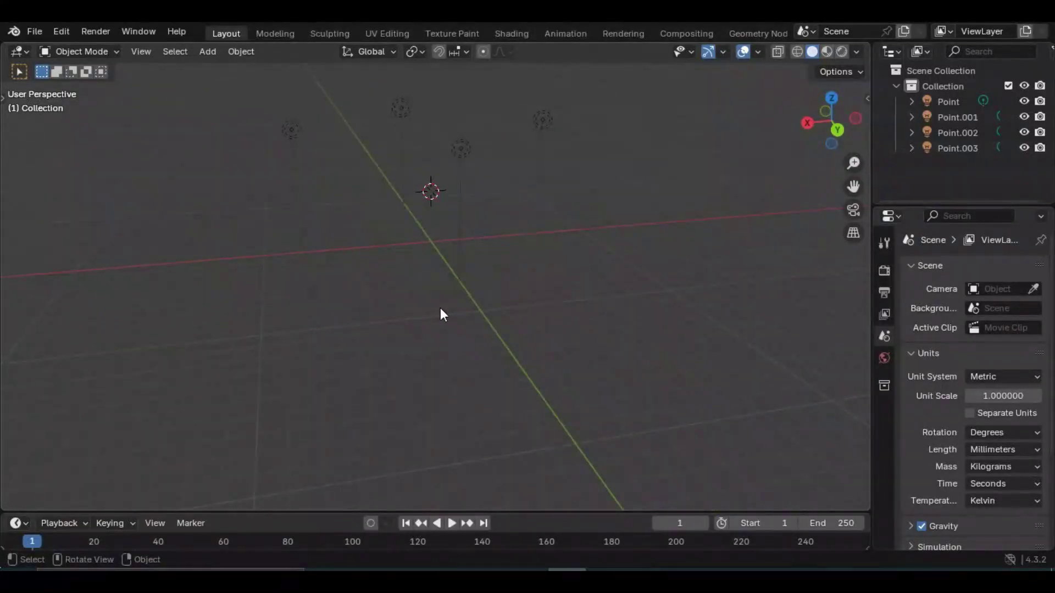
key("shift+a")
mouse_move(417, 264)
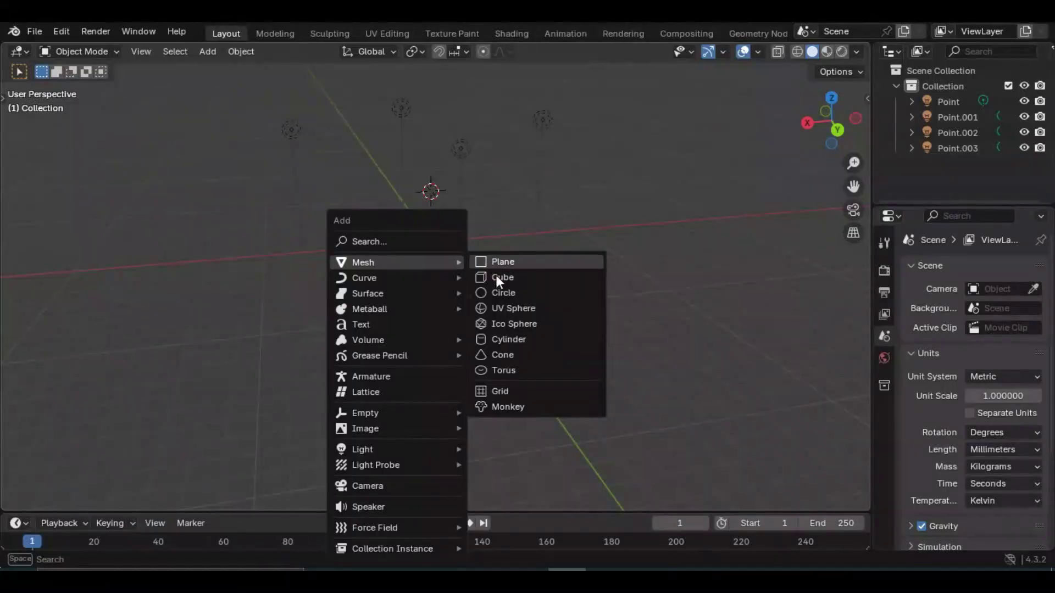
left_click(509, 339)
scroll(449, 187, "up", 2)
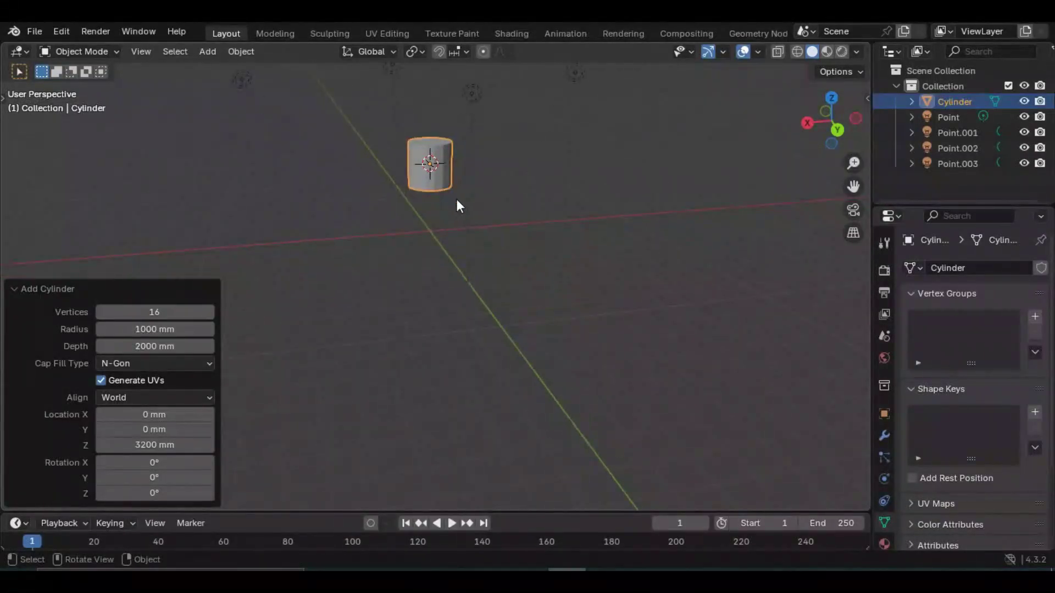
middle_click_drag(456, 199, 425, 203)
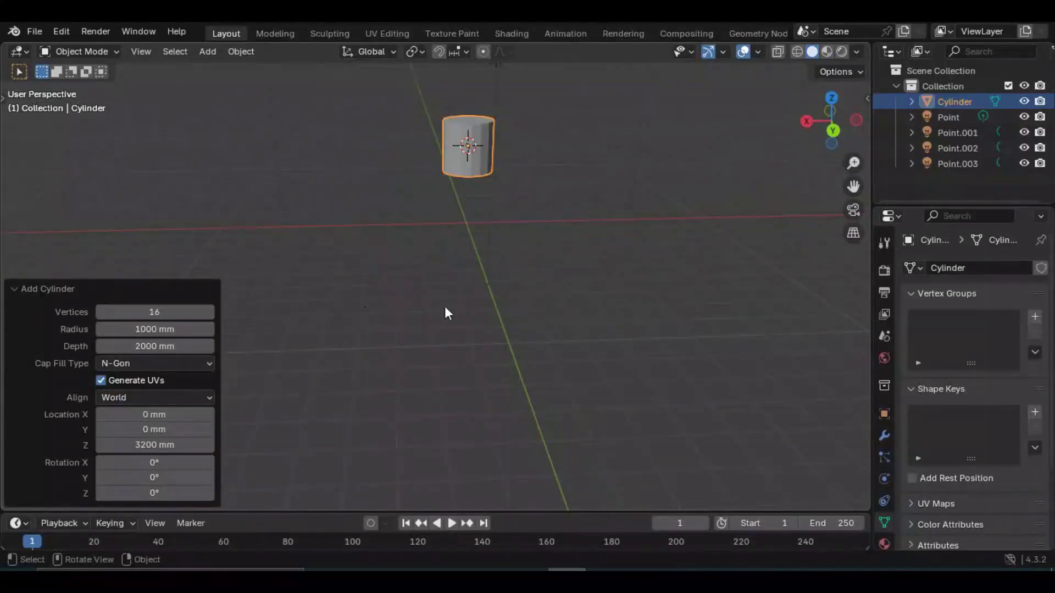
Step: Rename the cylinder object as Cylinder 1 and deselect it
middle_click_drag(477, 333, 449, 329)
middle_click_drag(460, 216, 627, 292)
left_click(537, 265)
middle_click_drag(538, 309, 579, 296)
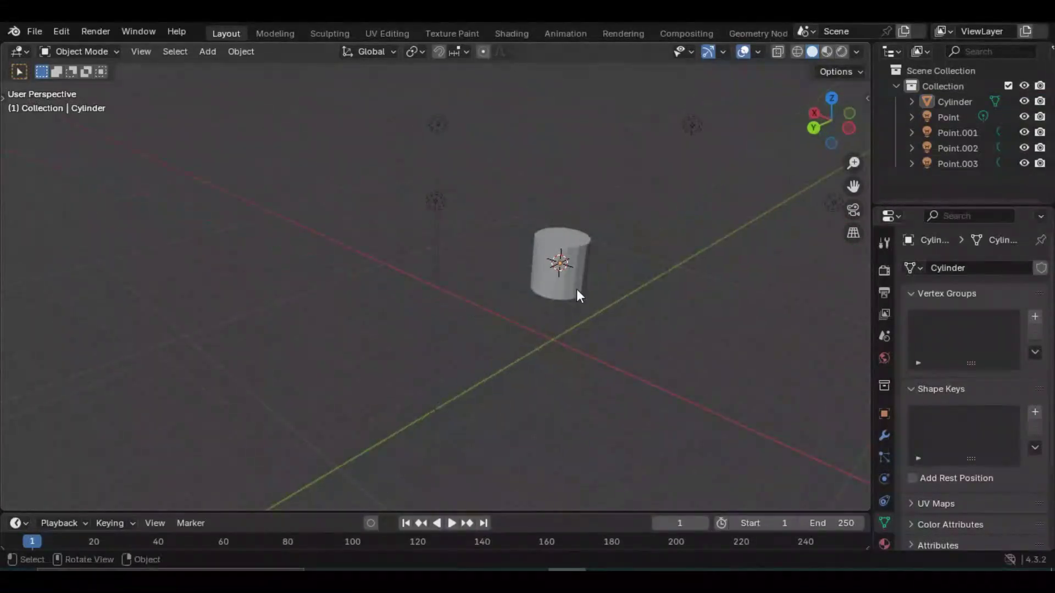
double_click(965, 102)
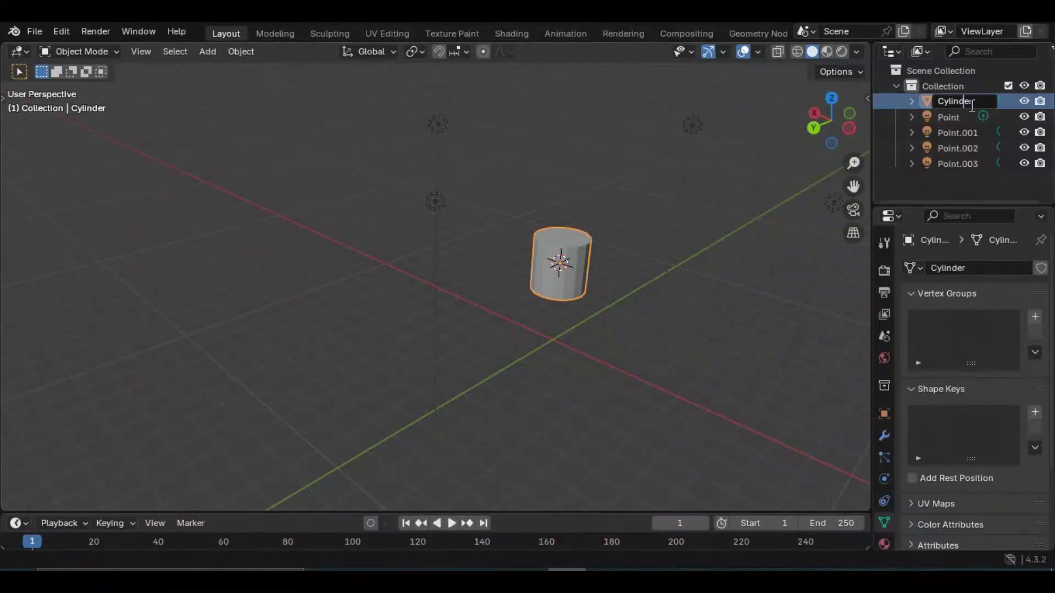
type("1")
key("Return")
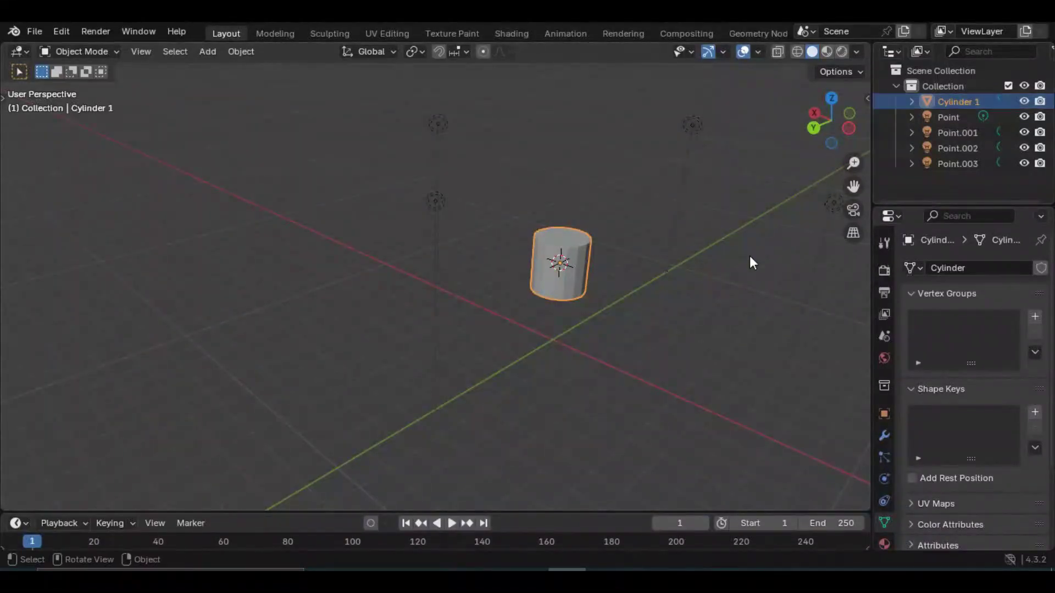
left_click(564, 343)
Step: Add a second 16-vertex mesh cylinder, 1000 mm in radius and 2000 mm deep, at the same location as Cylinder 1
middle_click_drag(588, 330, 541, 324)
key("shift+a")
mouse_move(515, 265)
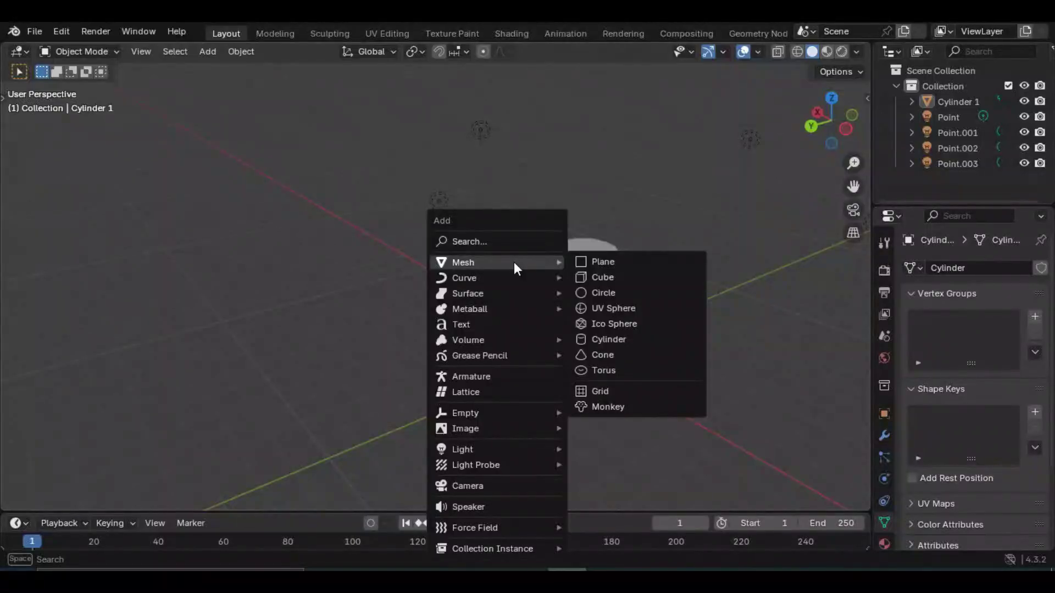
left_click(614, 340)
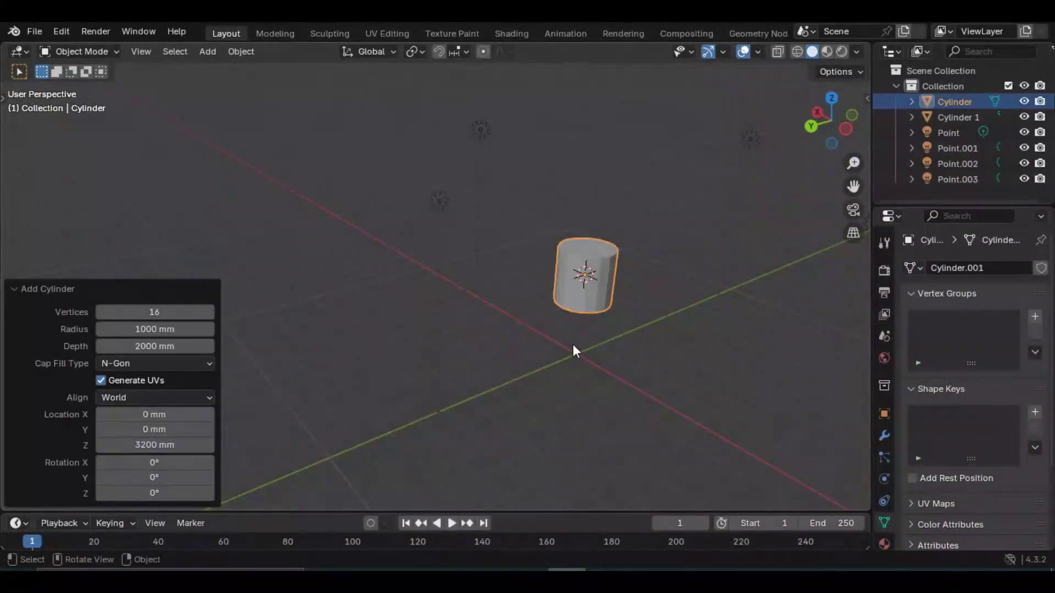
middle_click_drag(631, 295, 589, 326)
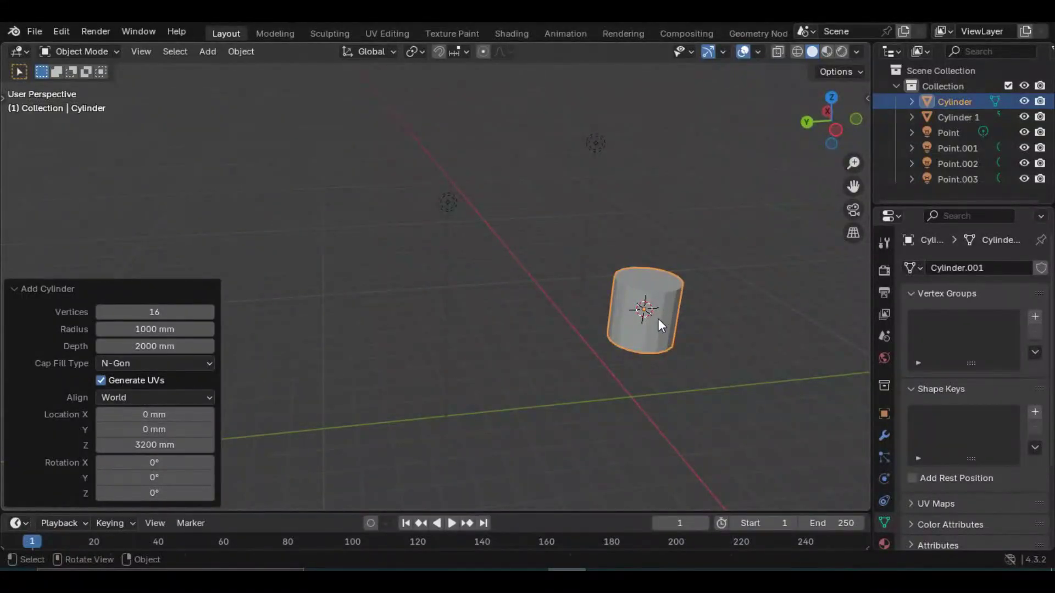
Step: Move the second cylinder 8000 mm along the Y axis and -2000 mm along the Z axis
key("shift+d")
key("y")
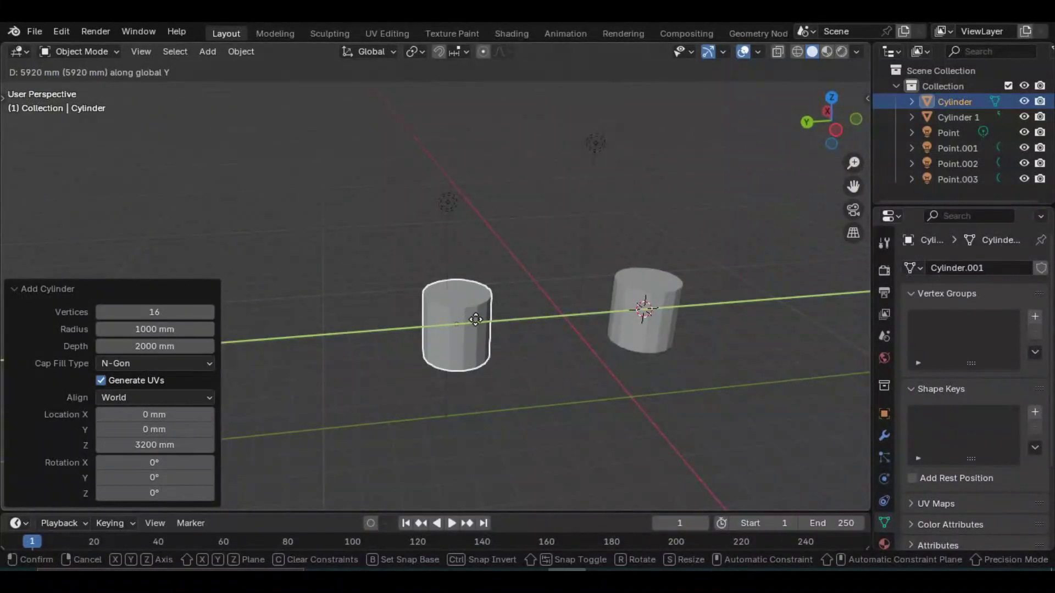
type("8000")
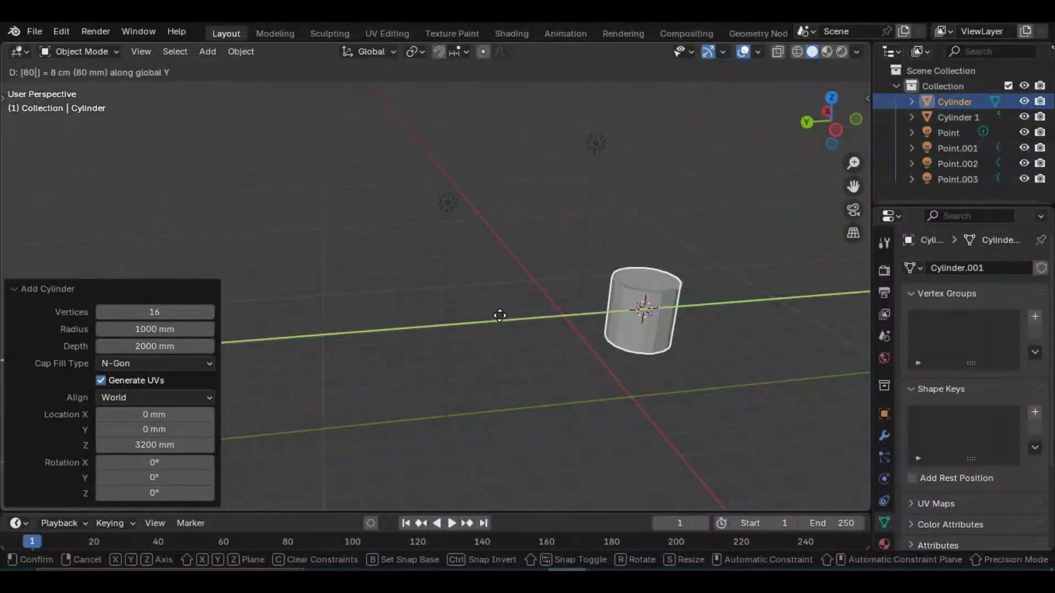
key("Return")
middle_click_drag(512, 325, 482, 280)
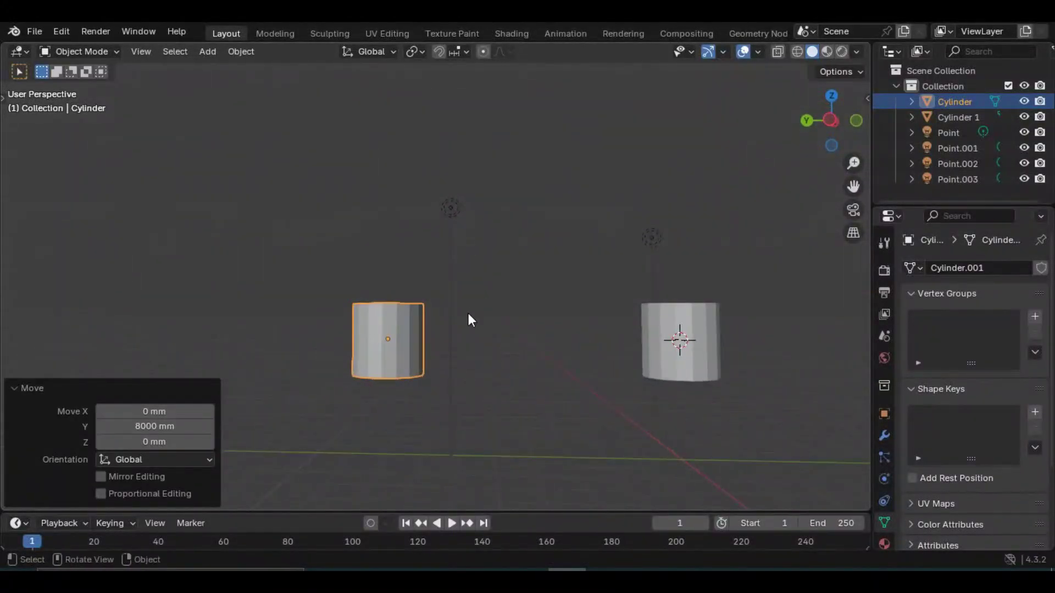
type("gz2000-")
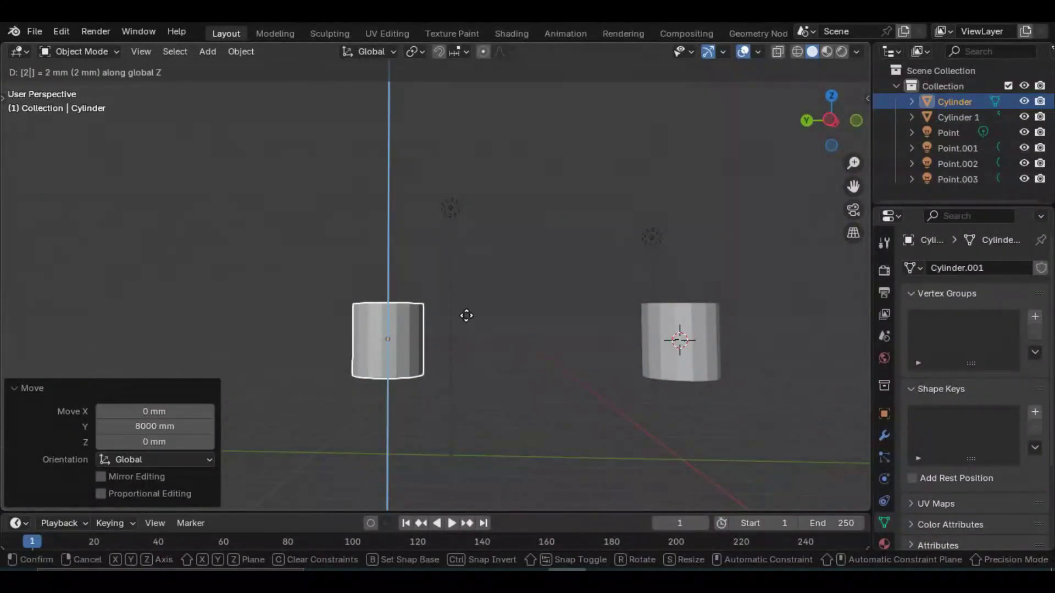
key("Return")
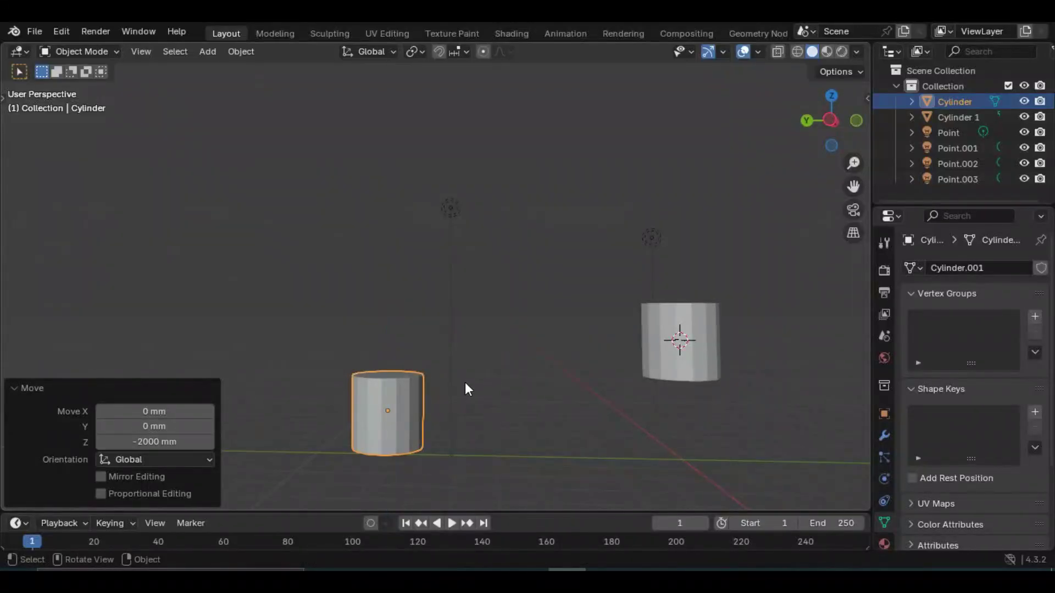
Step: Rotate the second cylinder 90° about the global X axis so it lies horizontally
key("r")
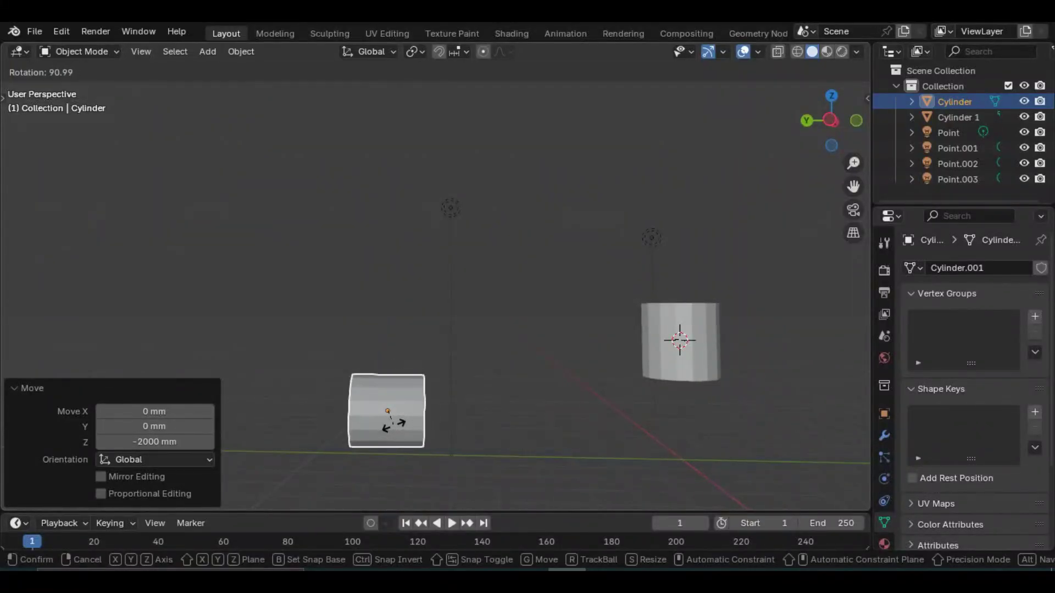
type("x")
type("9")
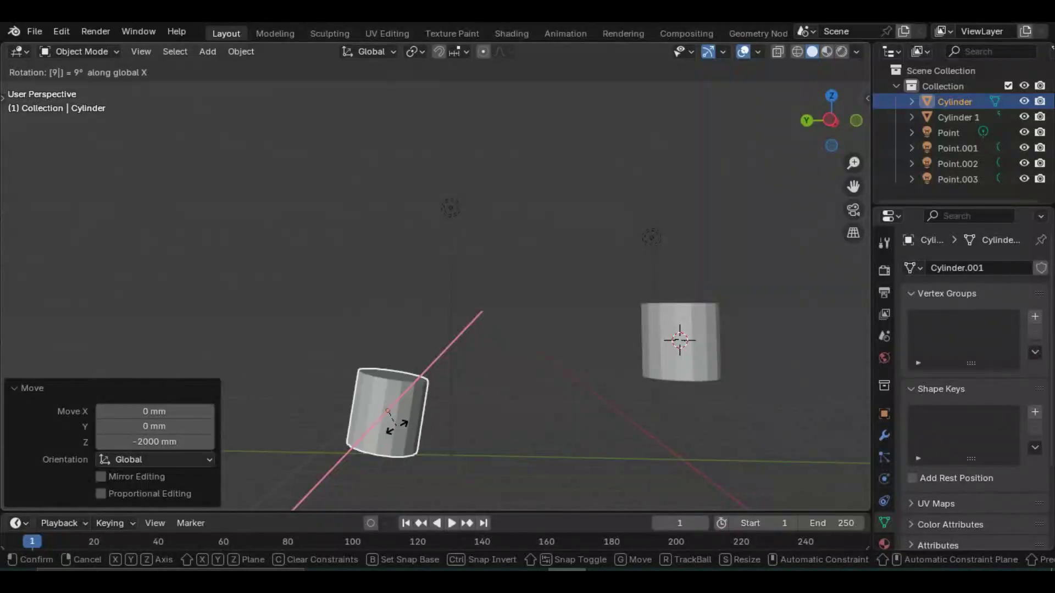
type("0")
key("Return")
mouse_move(397, 426)
middle_mouse_down()
mouse_move(502, 440)
mouse_move(402, 415)
middle_mouse_up()
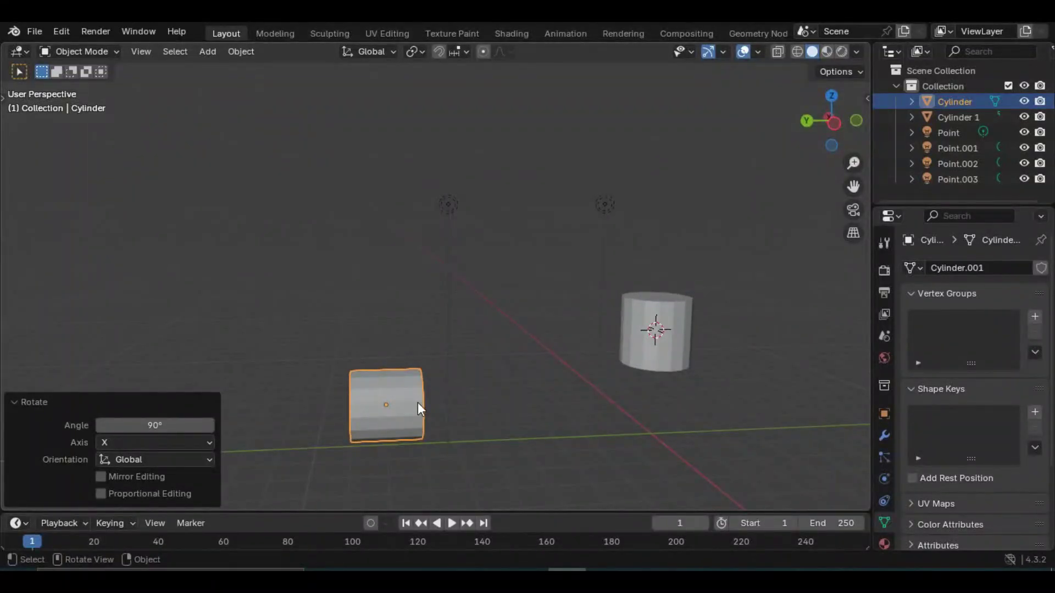
Step: Move the horizontal cylinder -4000 mm along the Y axis, towards the upright one
key("g")
key("y")
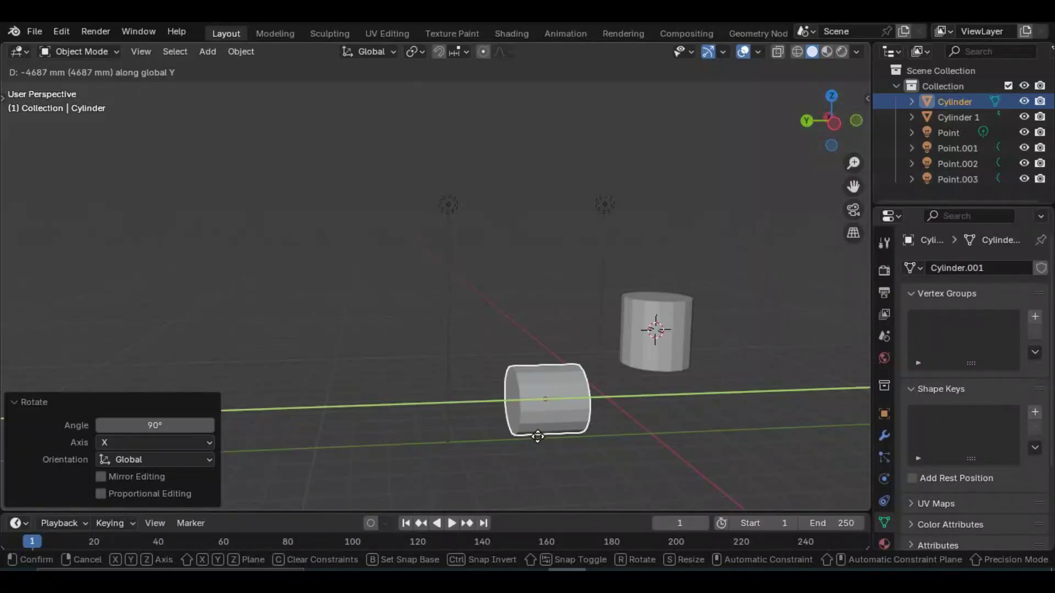
type("4")
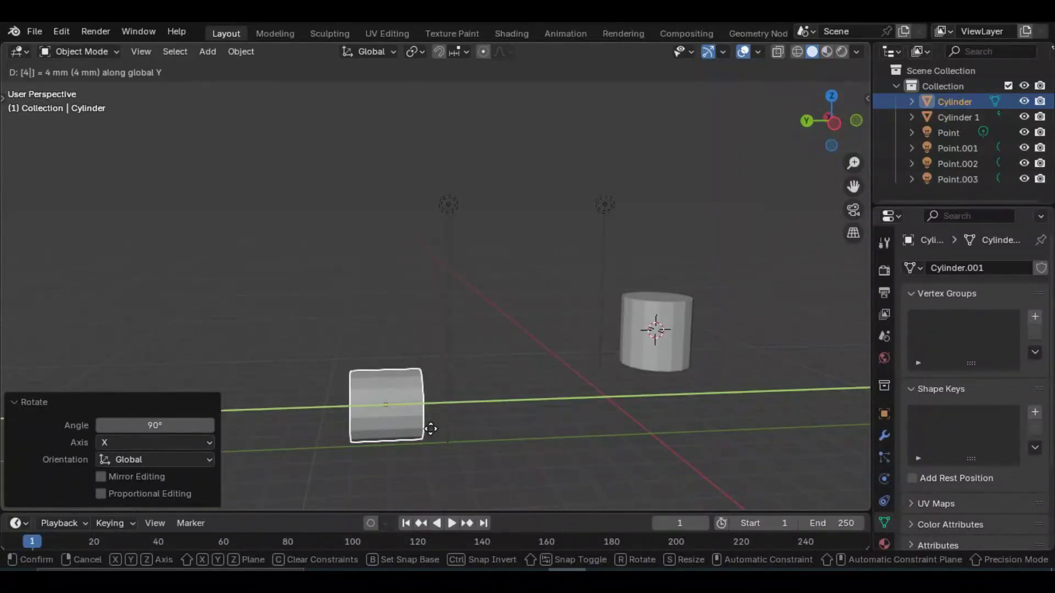
type("000-")
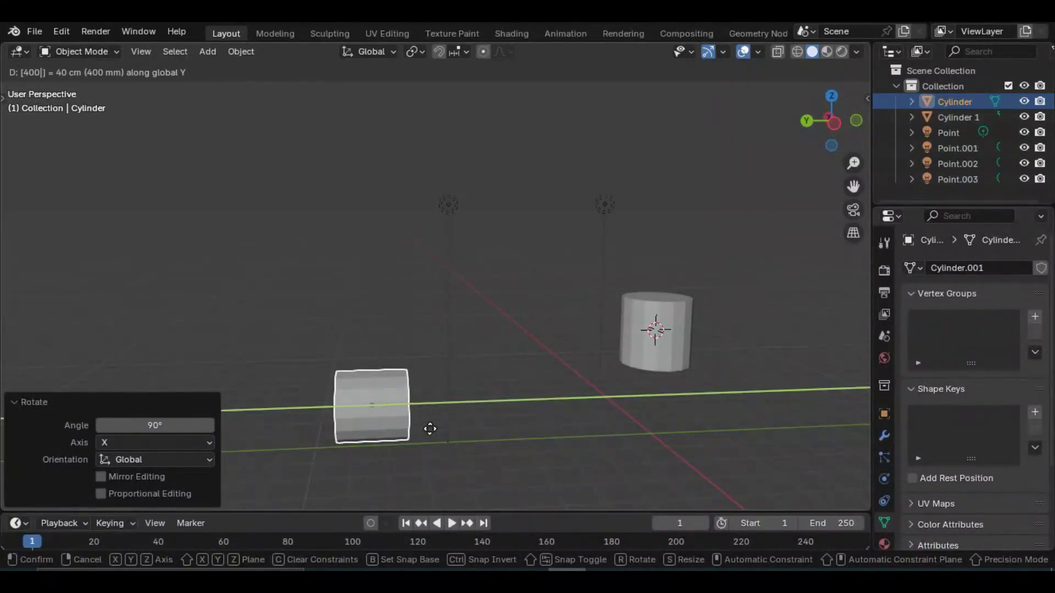
key("Return")
middle_click_drag(429, 429, 504, 361)
Step: Join the upright Cylinder 1 into the horizontal cylinder as one object and expand it in the outliner
left_click(575, 311)
left_click(674, 338)
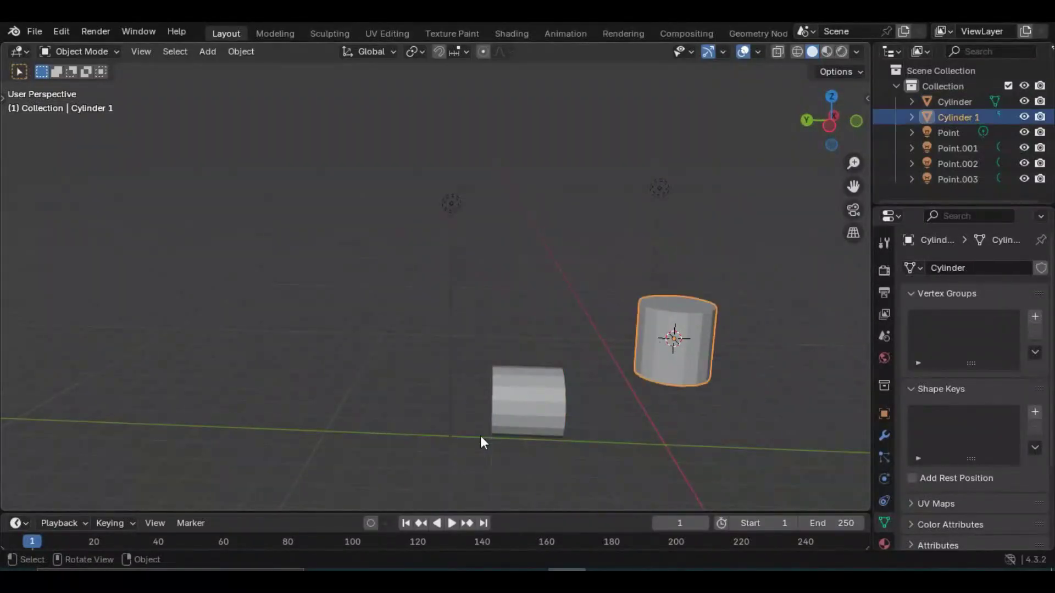
left_click(528, 418)
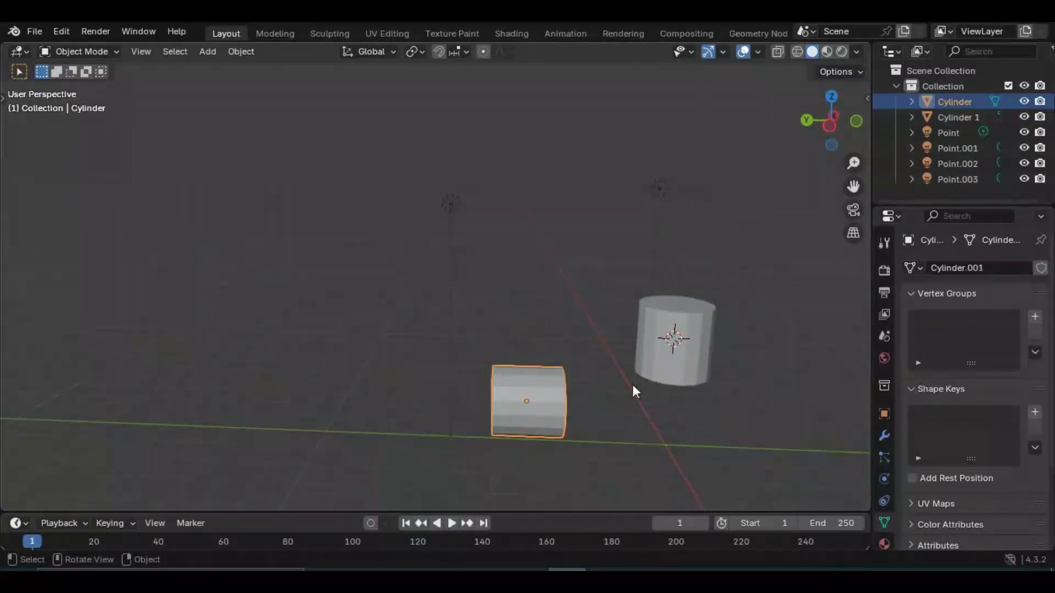
left_click(673, 361)
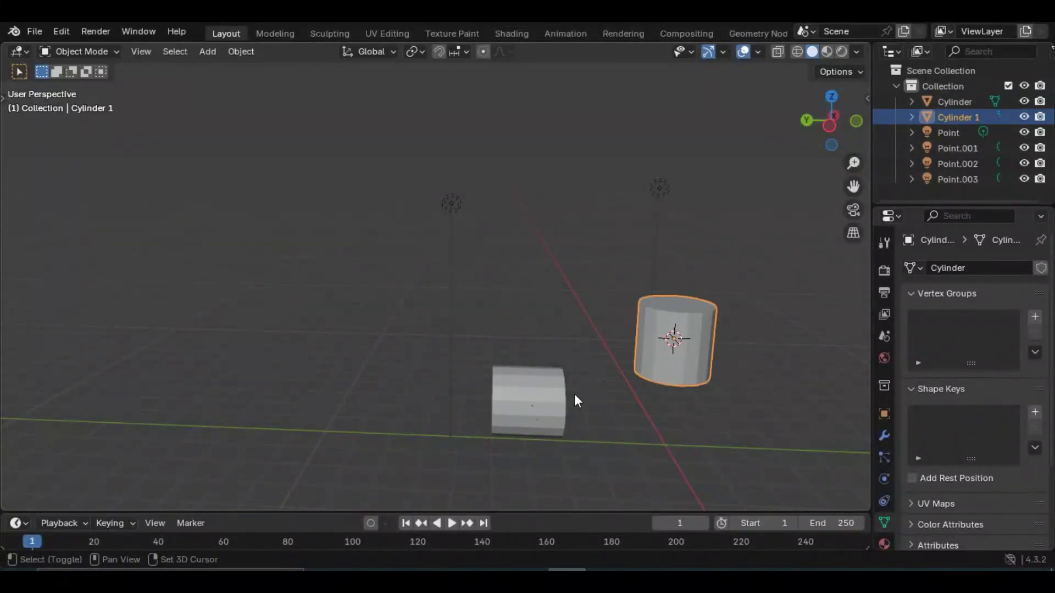
left_click(529, 405, "shift")
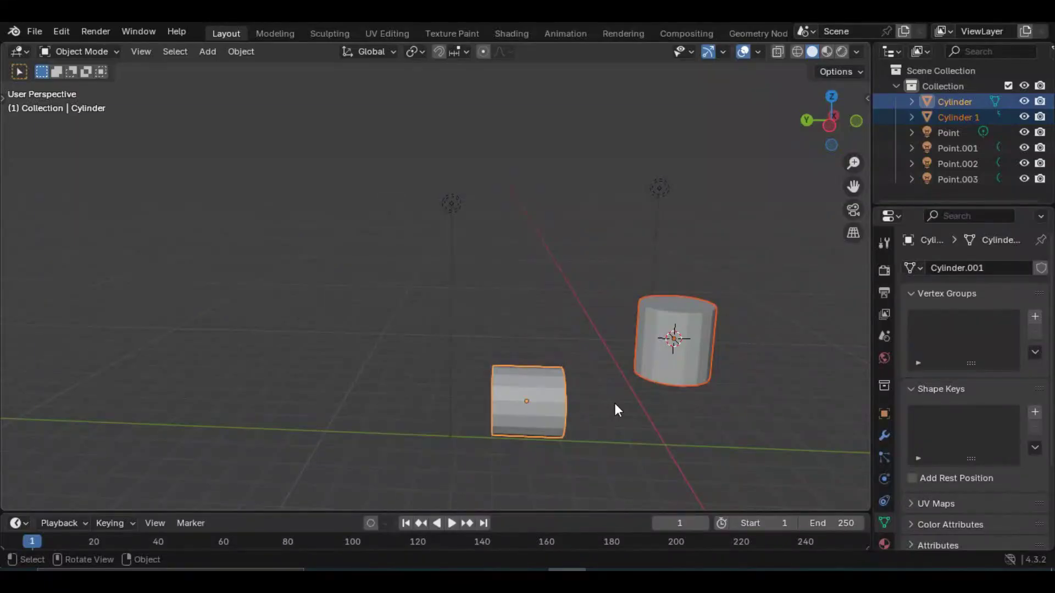
key("ctrl+j")
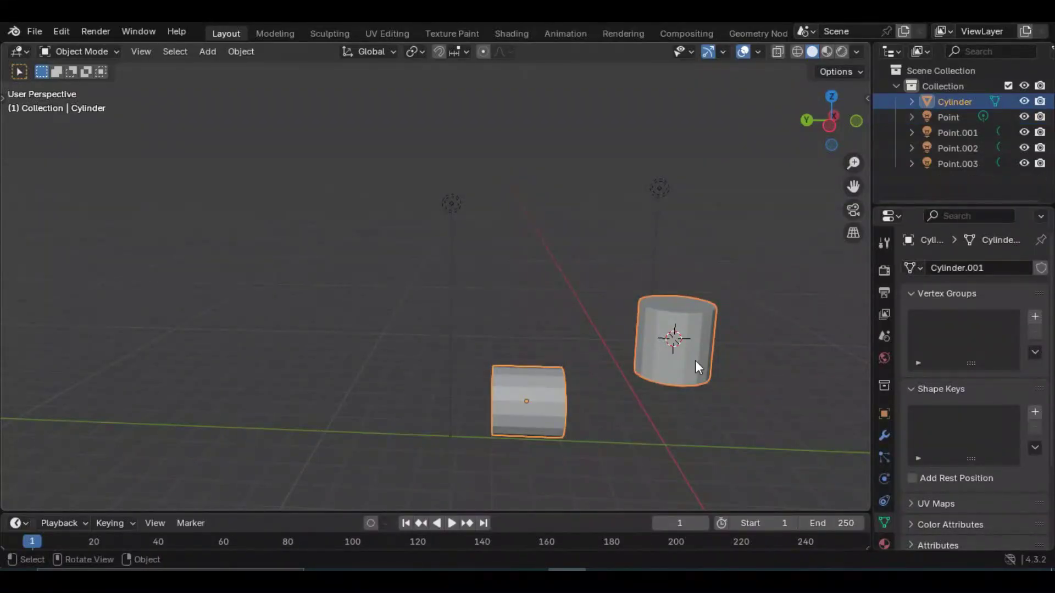
left_click(911, 102)
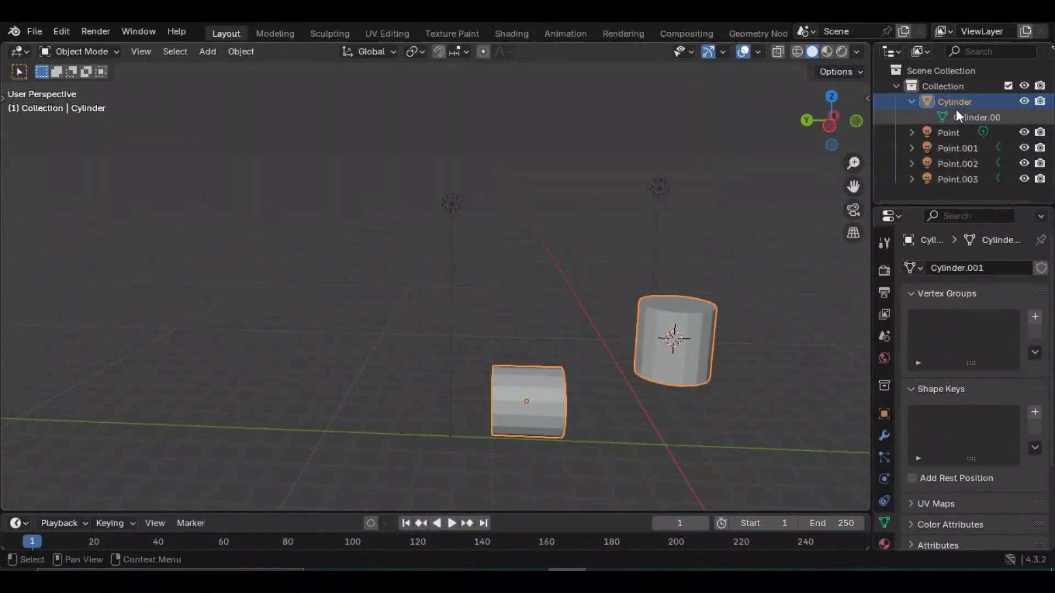
Step: In Edit Mode, delete the horizontal cylinder's end face nearest the upright one and the upright cylinder's bottom face
middle_click_drag(719, 365, 742, 360)
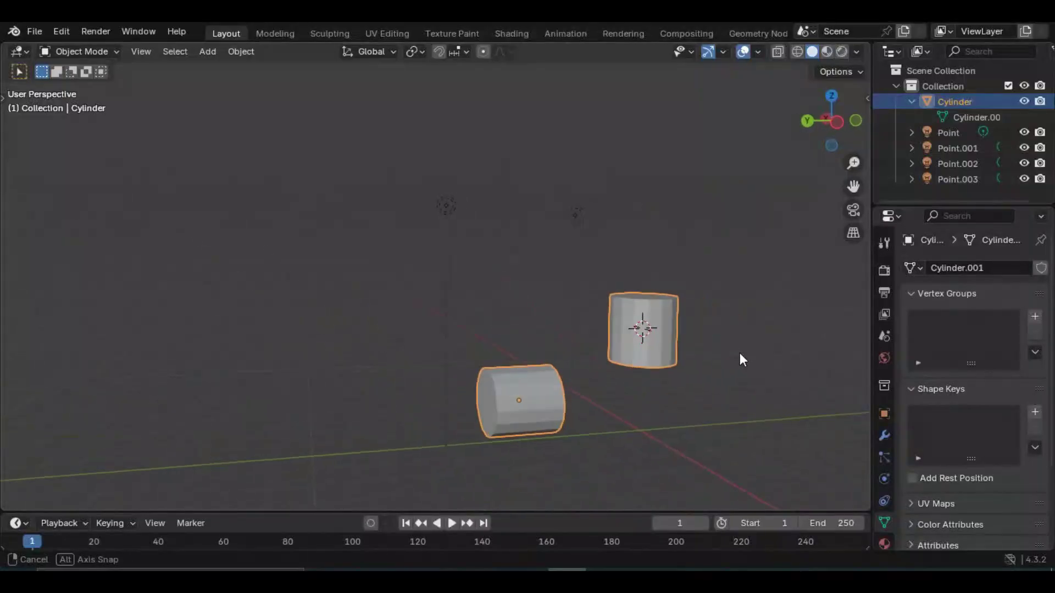
middle_click_drag(491, 371, 575, 387)
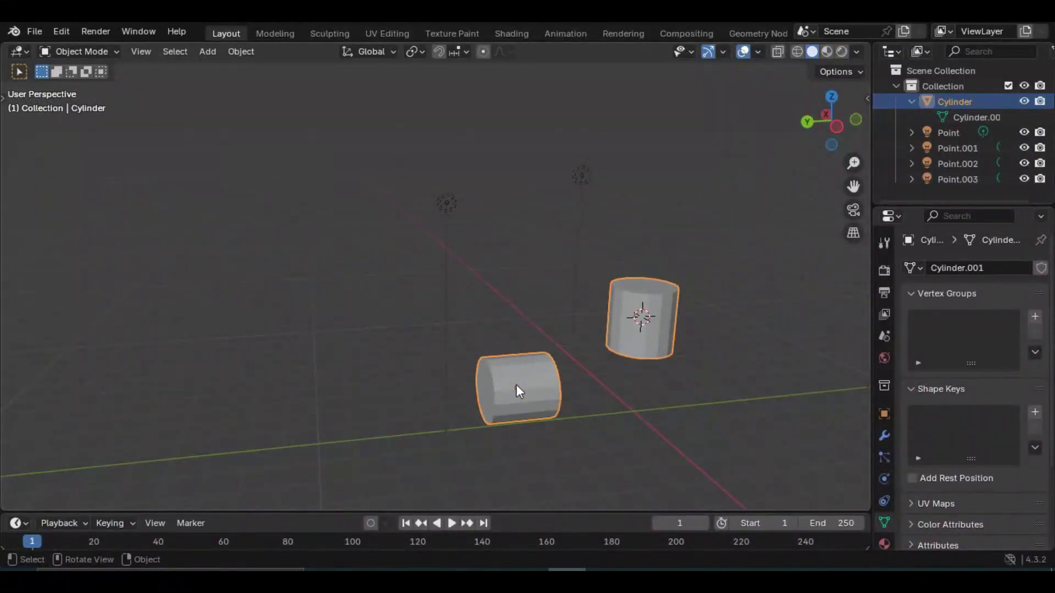
middle_click_drag(608, 397, 553, 412)
key("Tab")
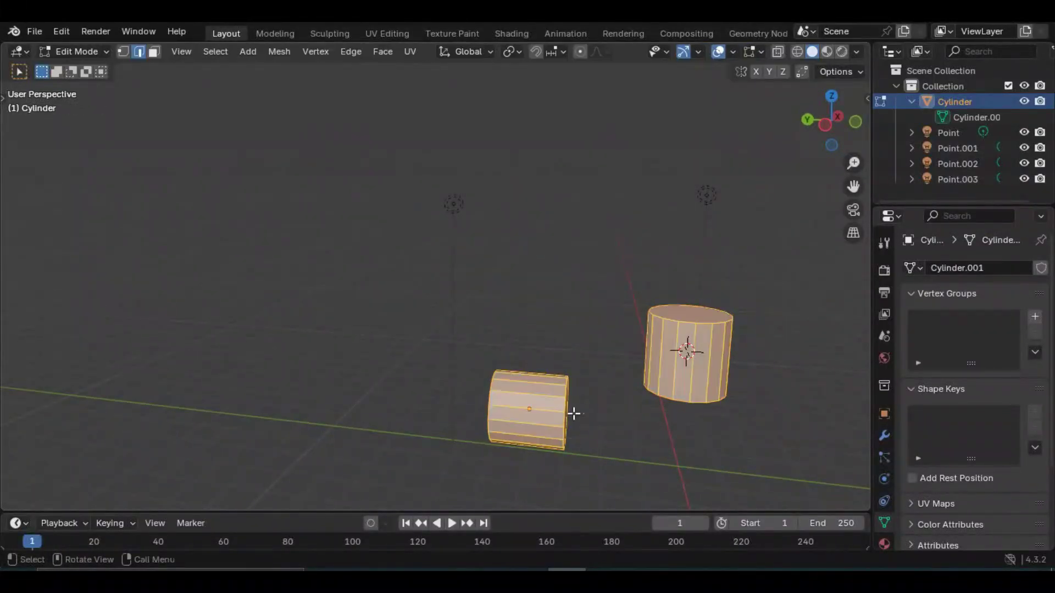
middle_click_drag(620, 429, 550, 308)
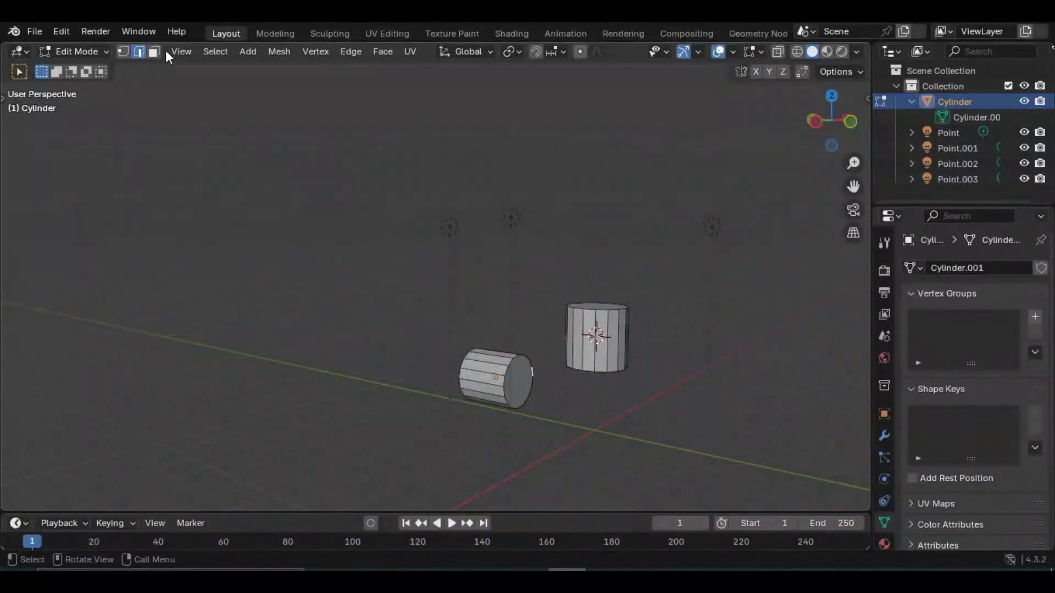
left_click(511, 380)
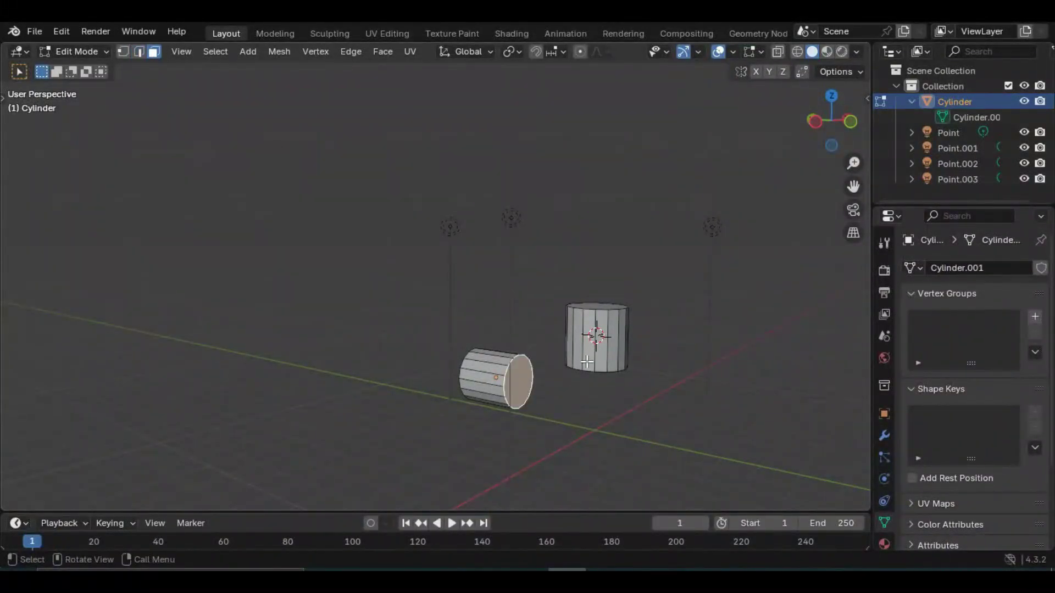
middle_click_drag(585, 362, 582, 422)
left_click(582, 300, "shift")
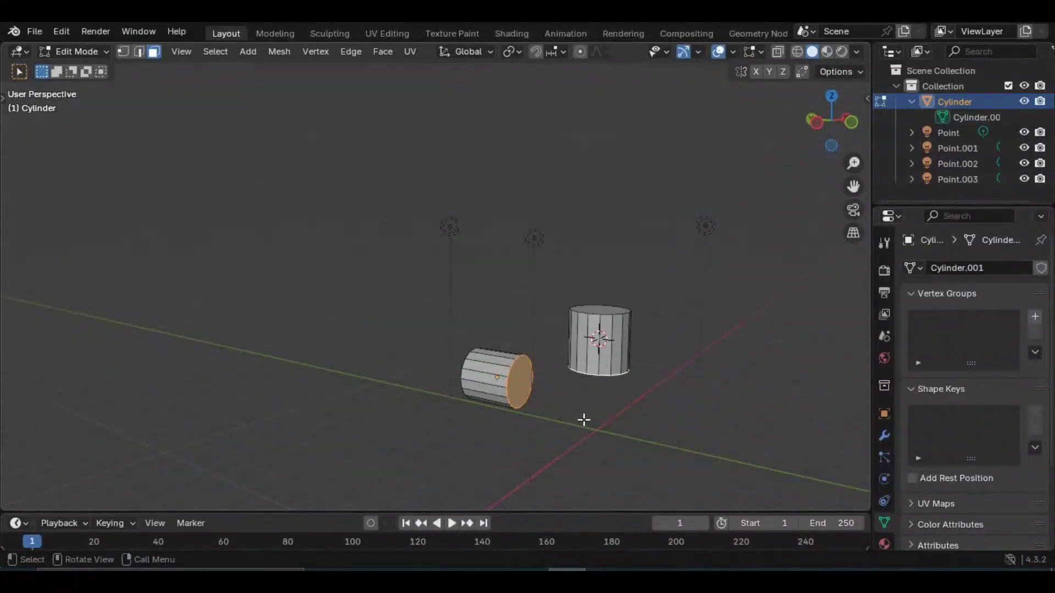
key("x")
left_click(560, 409)
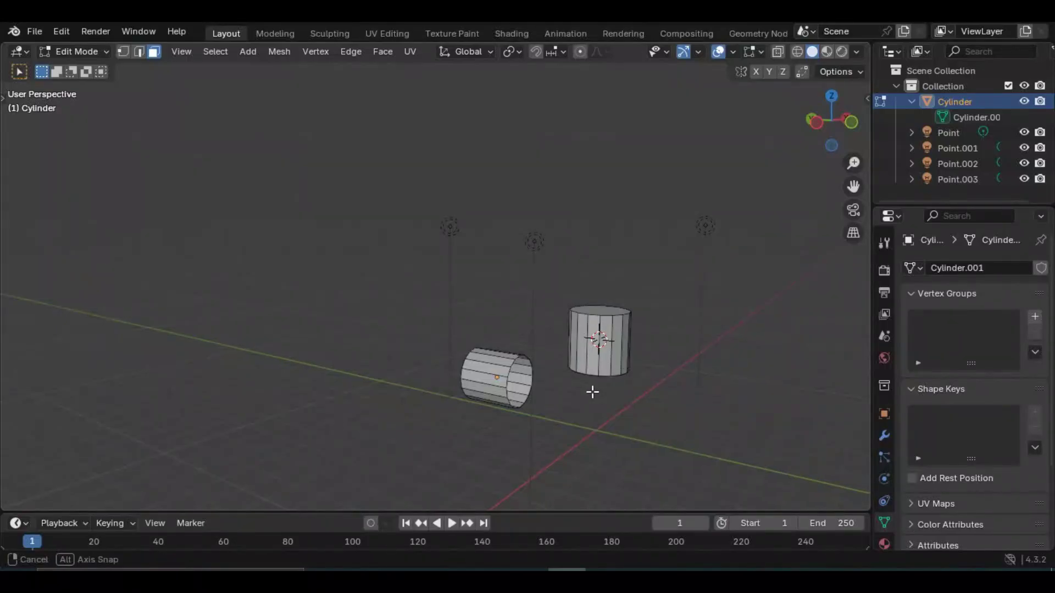
Step: Bridge the open bottom edge loop of the upright cylinder with the open end loop of the horizontal cylinder
middle_click_drag(568, 367, 641, 377)
key("alt")
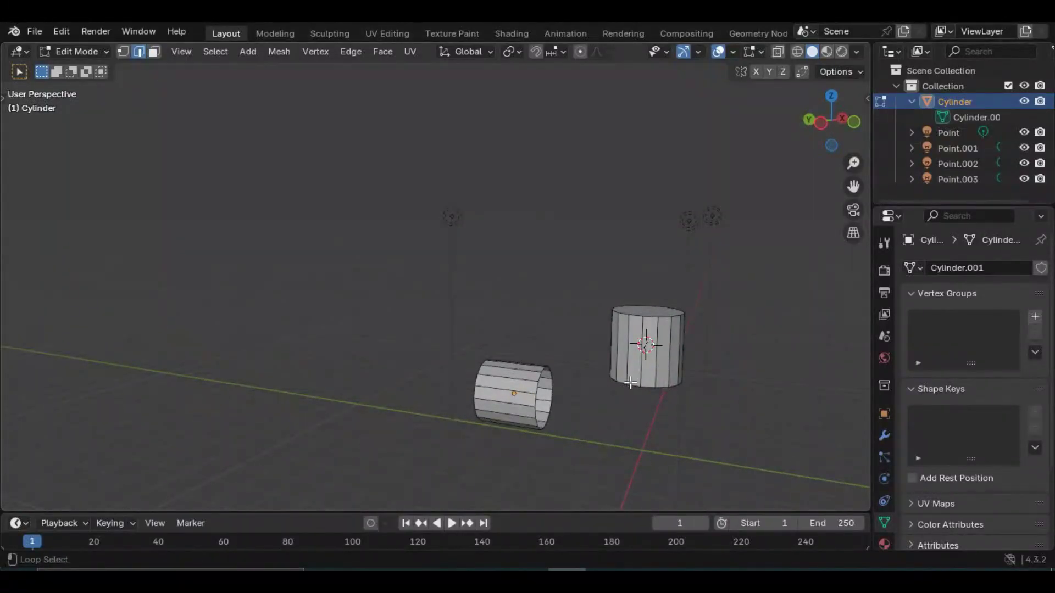
left_click(630, 383, "alt")
left_click(537, 390, "alt+shift")
middle_click_drag(568, 308, 599, 362)
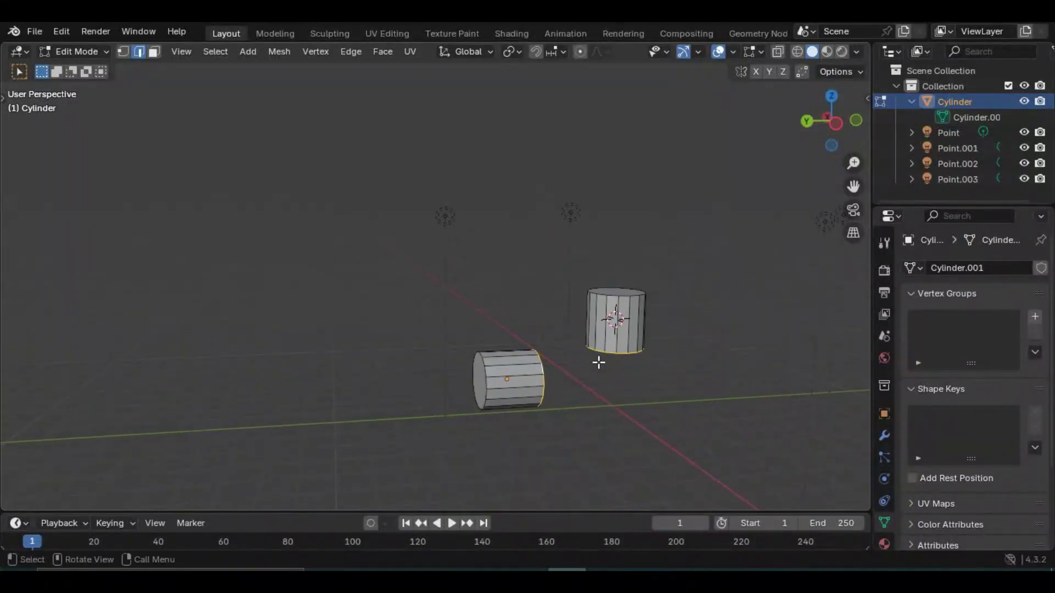
key("ctrl+e")
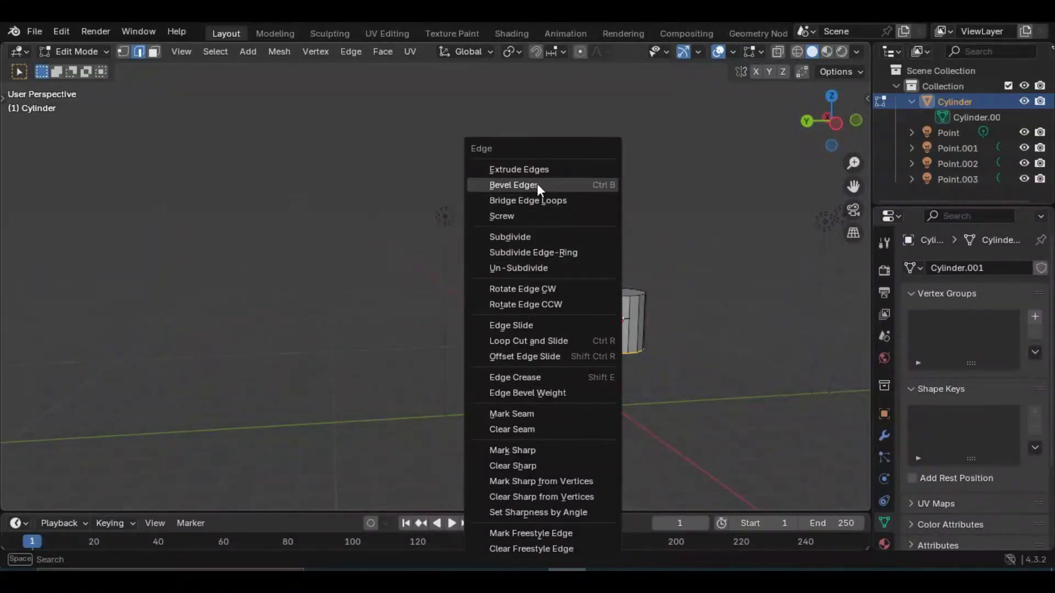
left_click(534, 200)
middle_click_drag(614, 385, 462, 432)
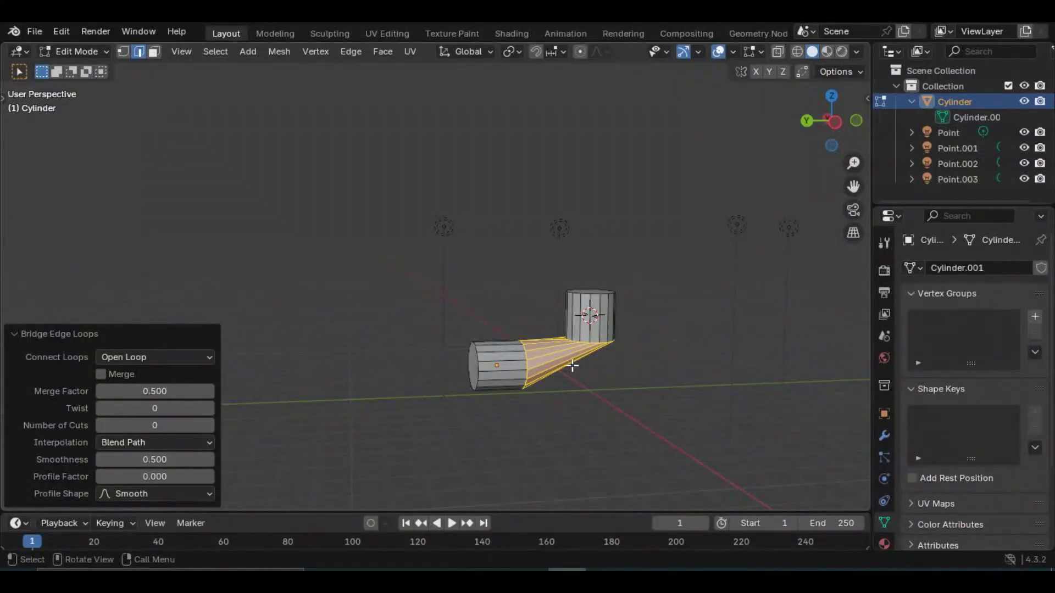
middle_click_drag(624, 362, 628, 416)
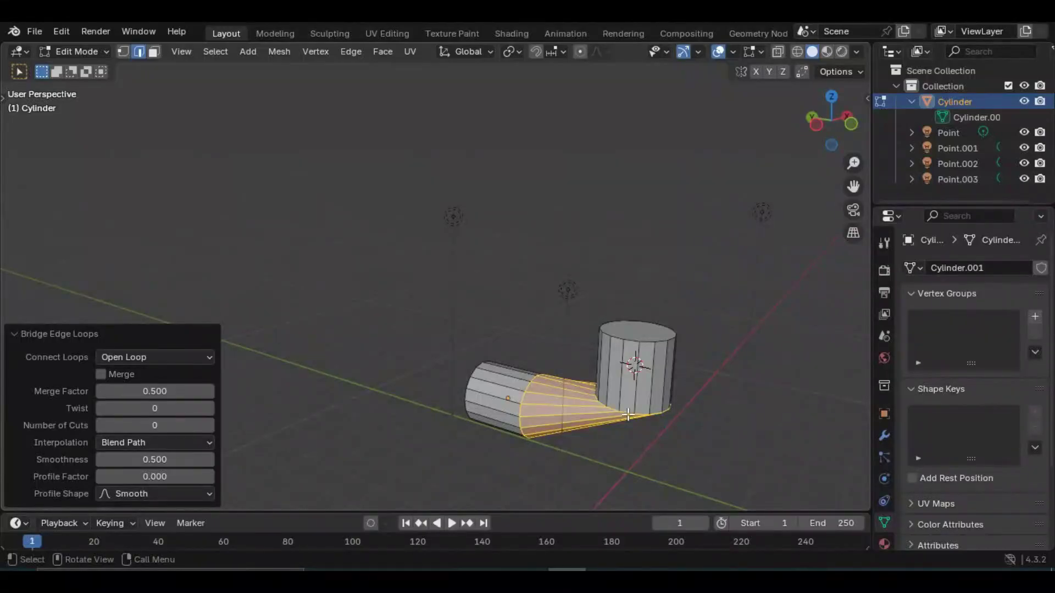
Step: Set the bridge's number of cuts to 15
middle_click_drag(643, 430, 699, 415)
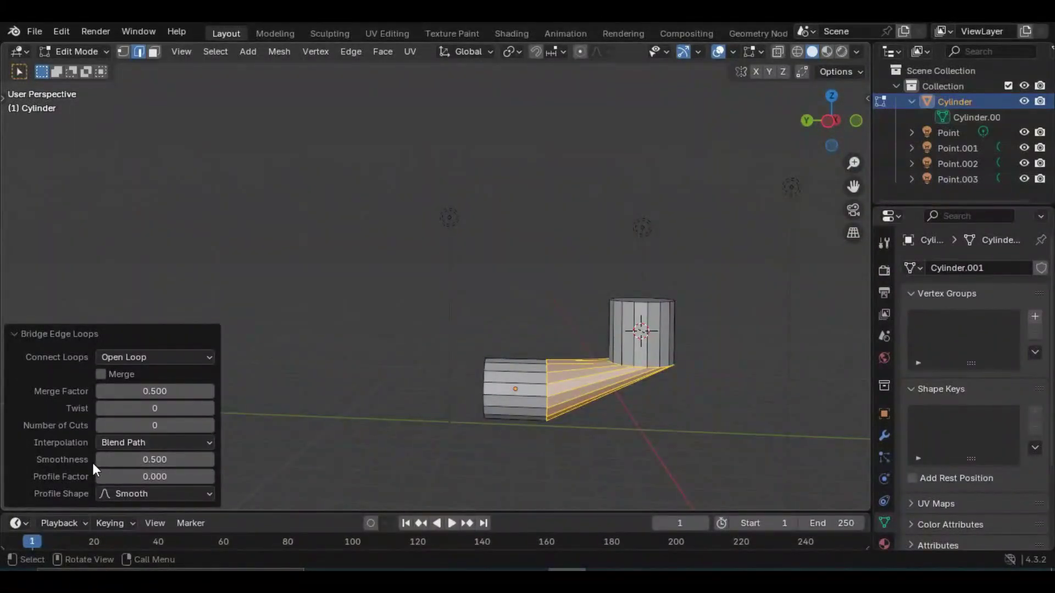
left_click(177, 427)
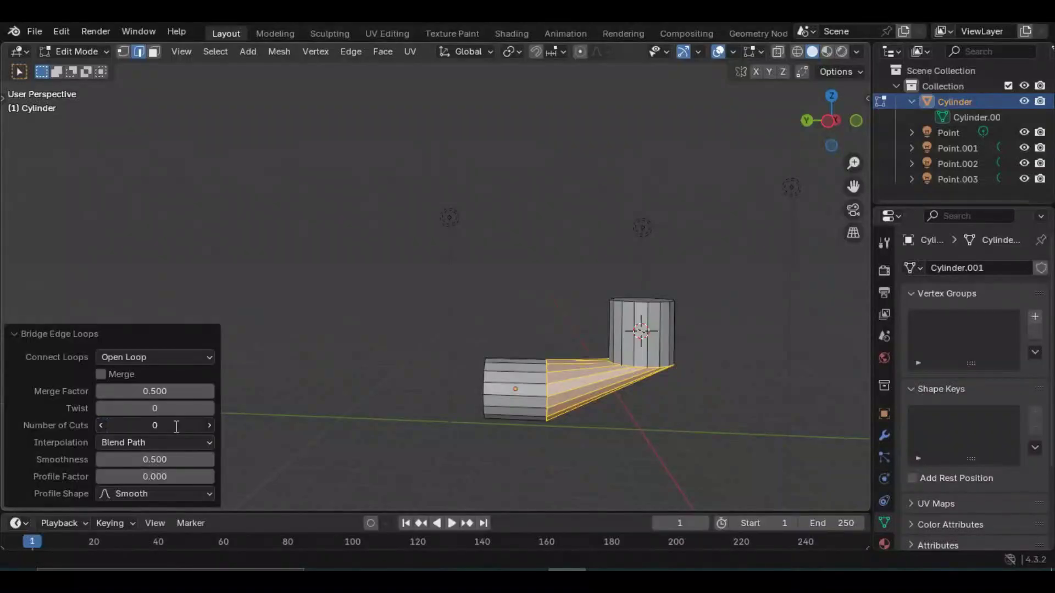
type("15")
key("Return")
Step: Examine the curved bridge between the two cylinders from several sides and up close
middle_click_drag(669, 429, 488, 440)
middle_click_drag(414, 426, 534, 460)
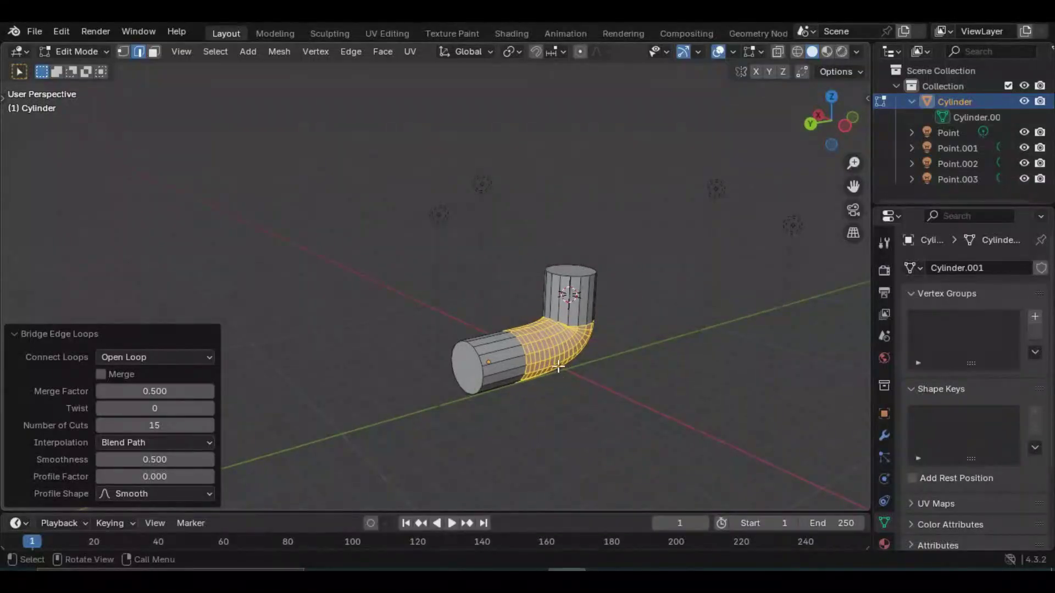
scroll(559, 366, "up", 1)
middle_click_drag(544, 405, 448, 397)
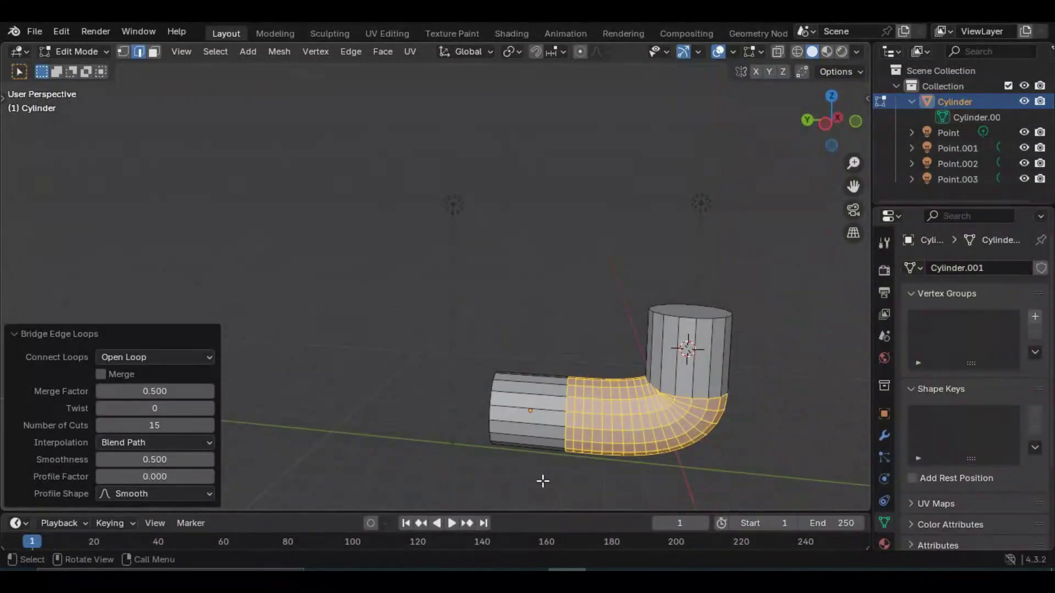
scroll(598, 407, "down", 1)
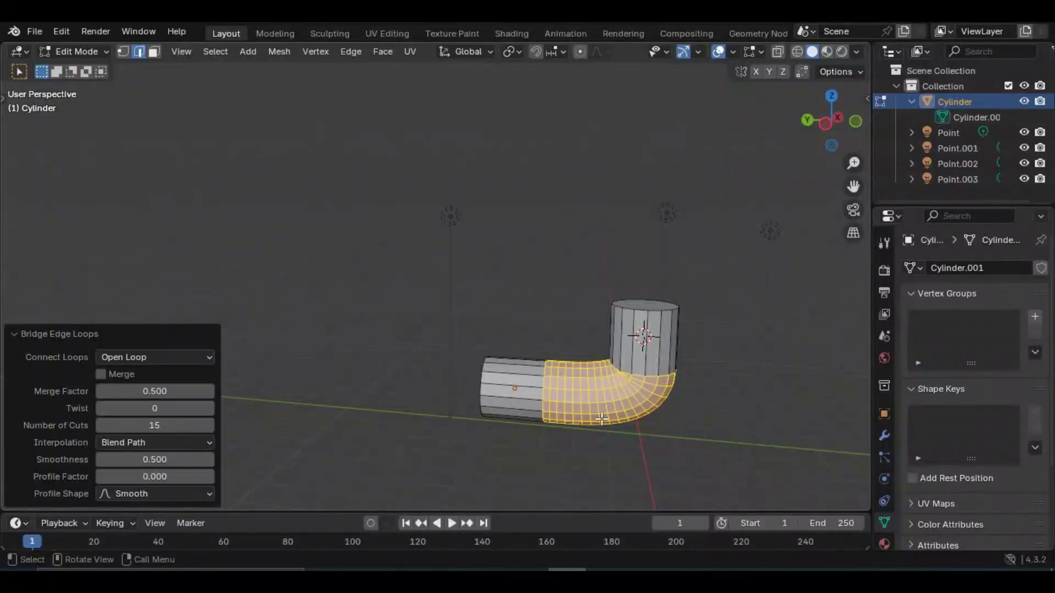
middle_click_drag(605, 404, 633, 440)
scroll(633, 418, "up", 2)
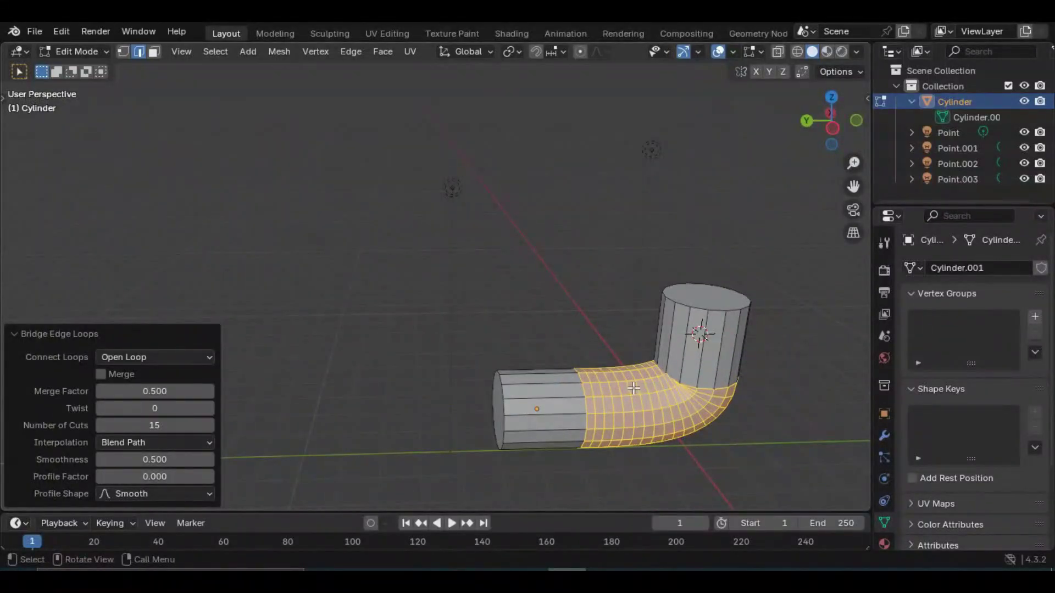
middle_click_drag(633, 389, 513, 323, "shift")
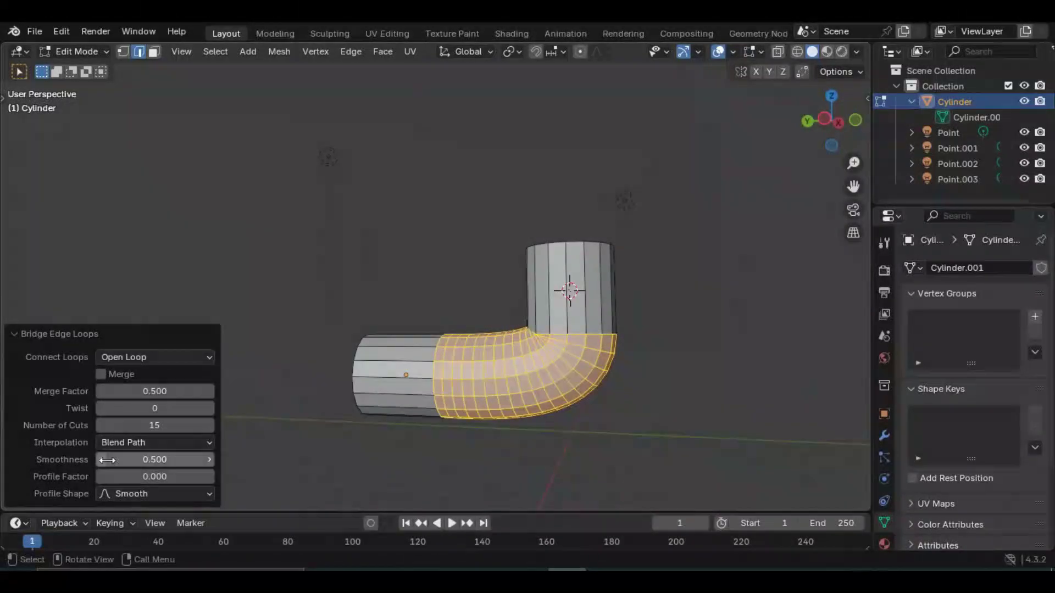
Step: Try a smoothness of 1 on the bridge and return it to 0.5
left_click(152, 458)
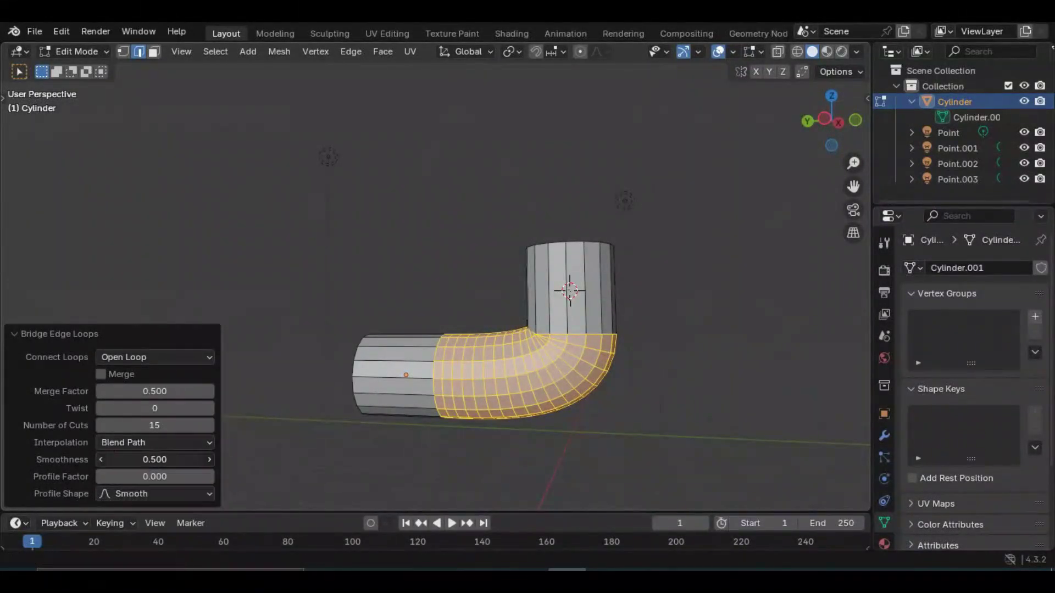
type("1")
key("Return")
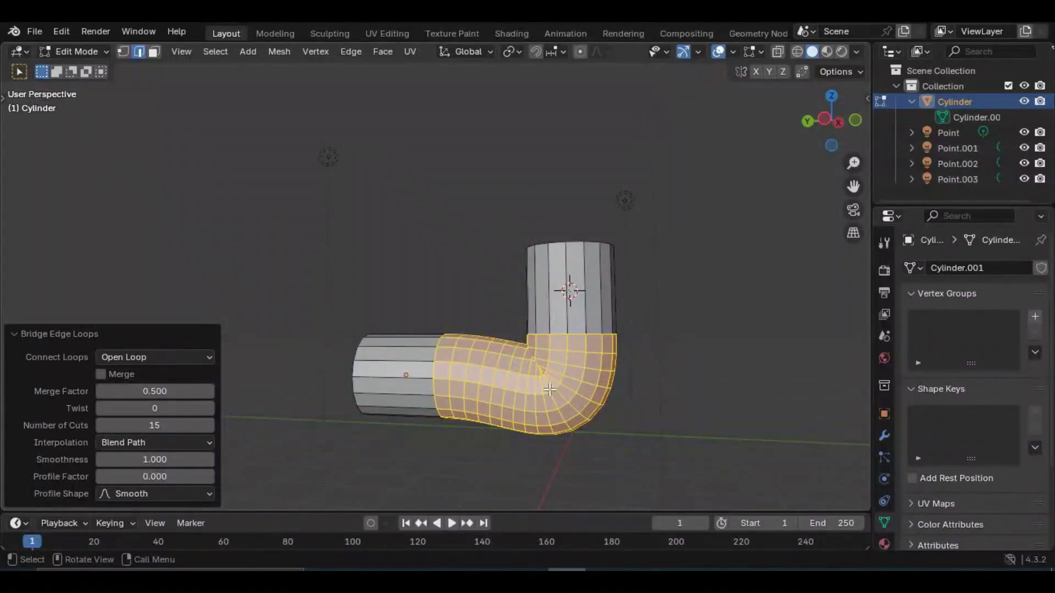
left_click(151, 459)
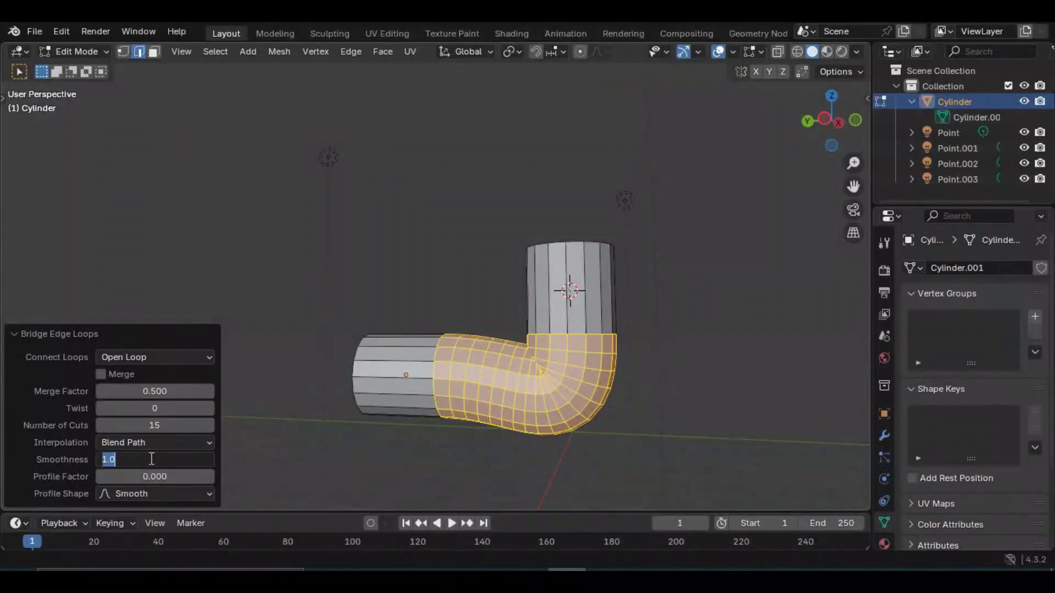
type("0.5")
key("Return")
middle_click_drag(451, 419, 517, 409)
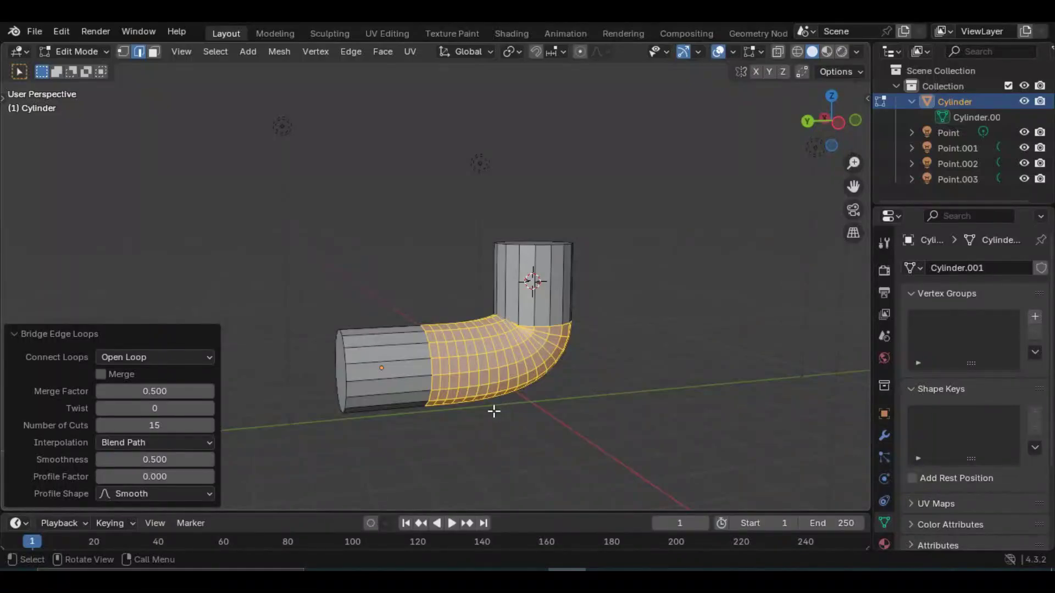
Step: Return to Object Mode, apply Shade Smooth to the bent pipe and deselect it
key("Tab")
left_click(604, 396)
middle_click_drag(602, 395, 434, 397)
left_click(427, 393)
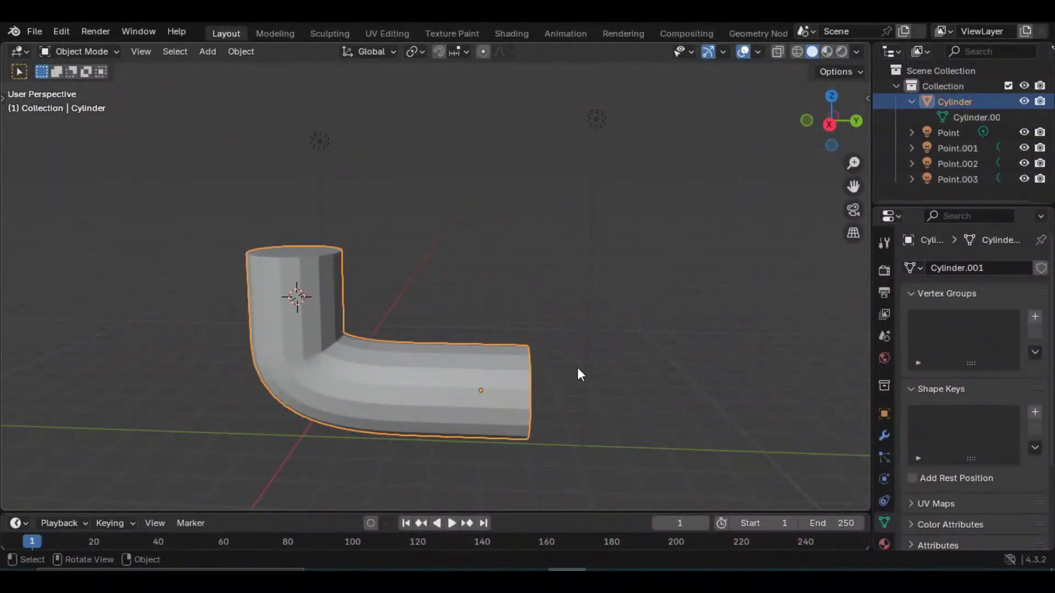
right_click(532, 328)
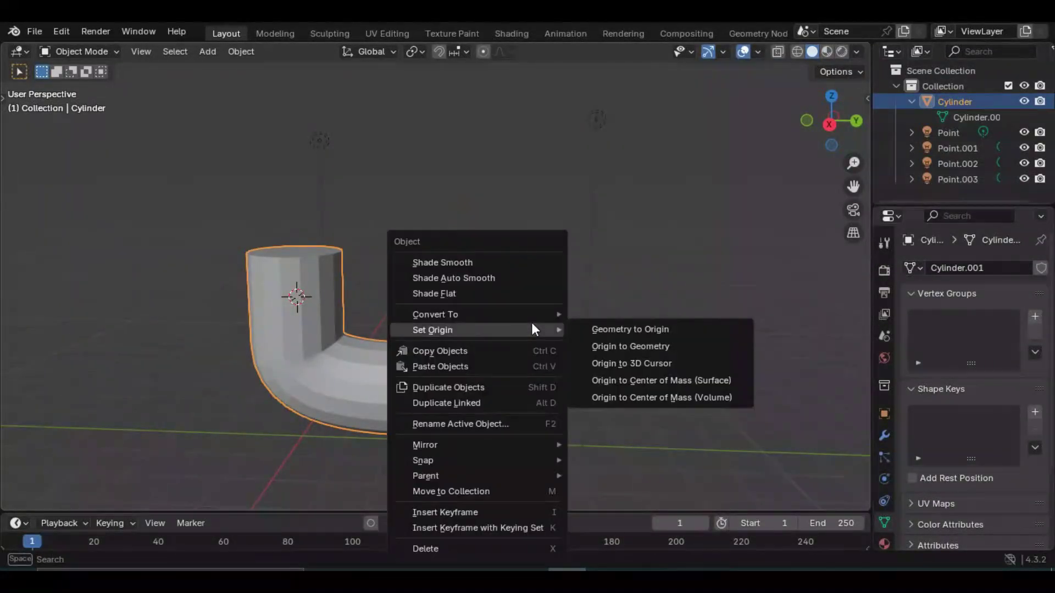
left_click(498, 262)
left_click(410, 430)
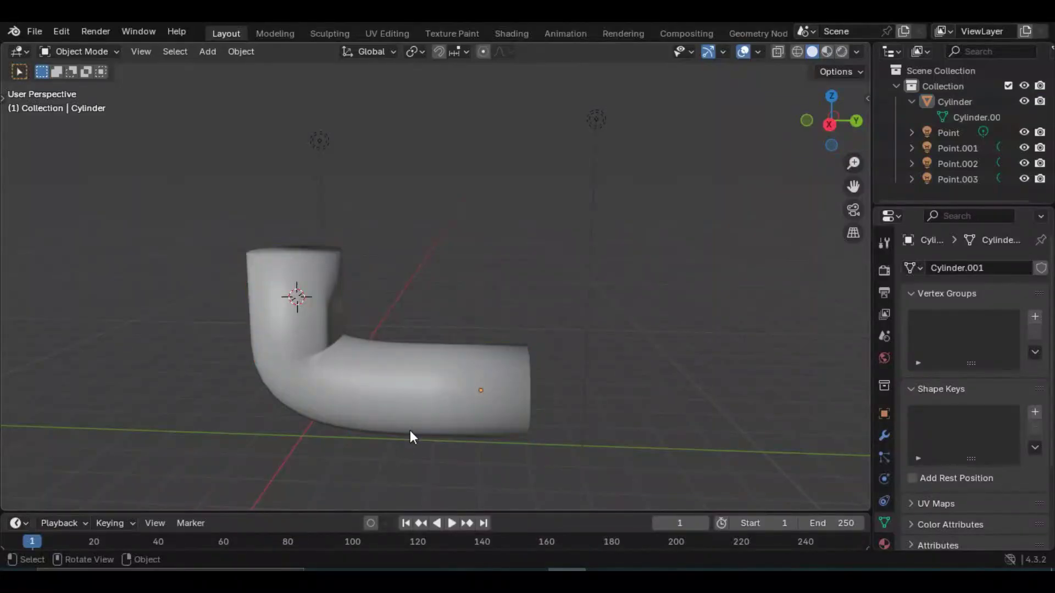
middle_click_drag(410, 430, 561, 335)
middle_click_drag(338, 358, 350, 384)
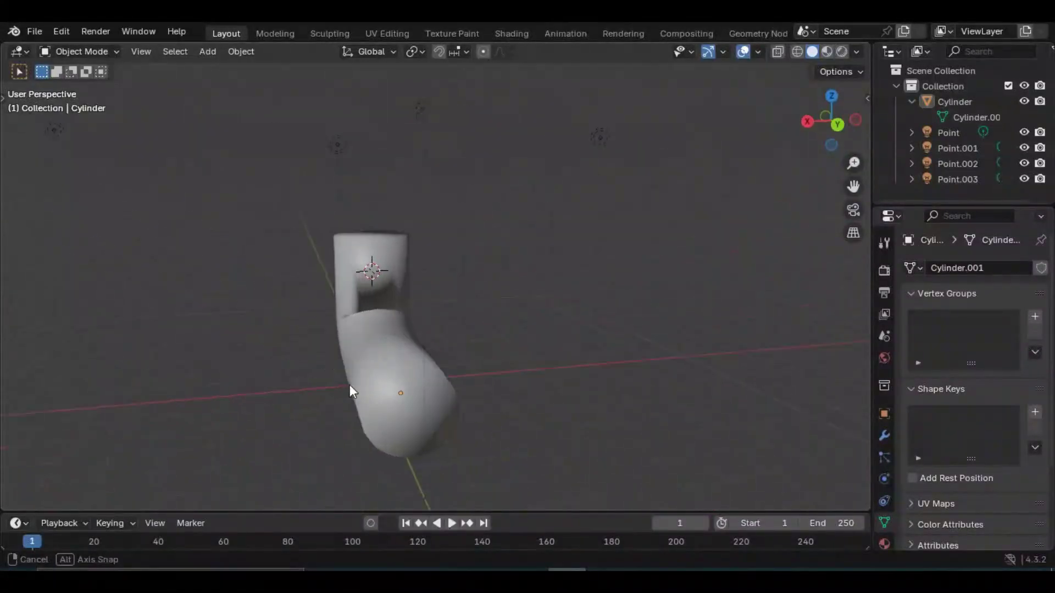
middle_click_drag(612, 365, 338, 377)
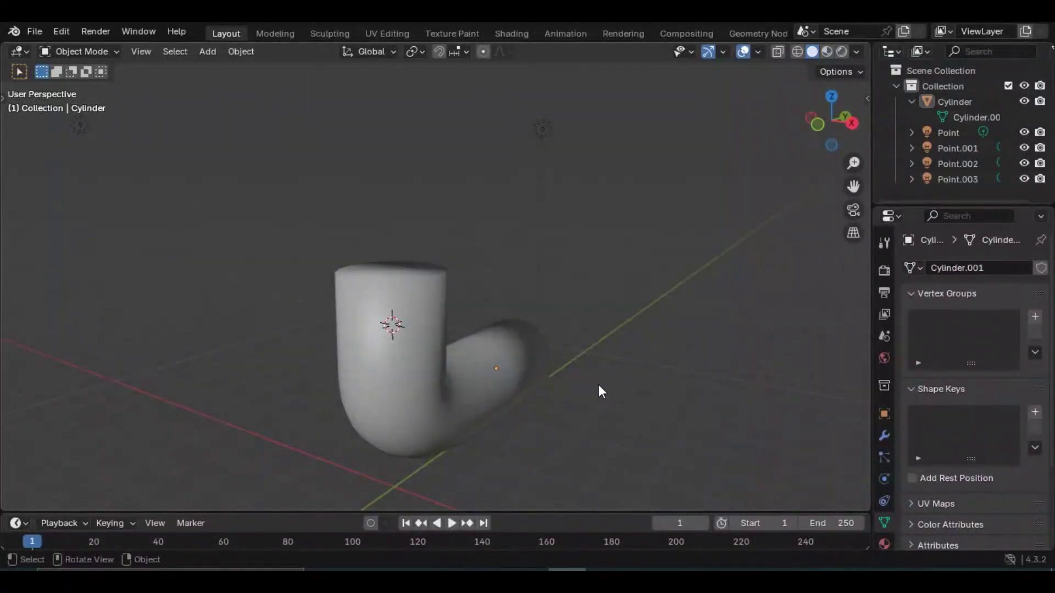
middle_click_drag(599, 386, 424, 384)
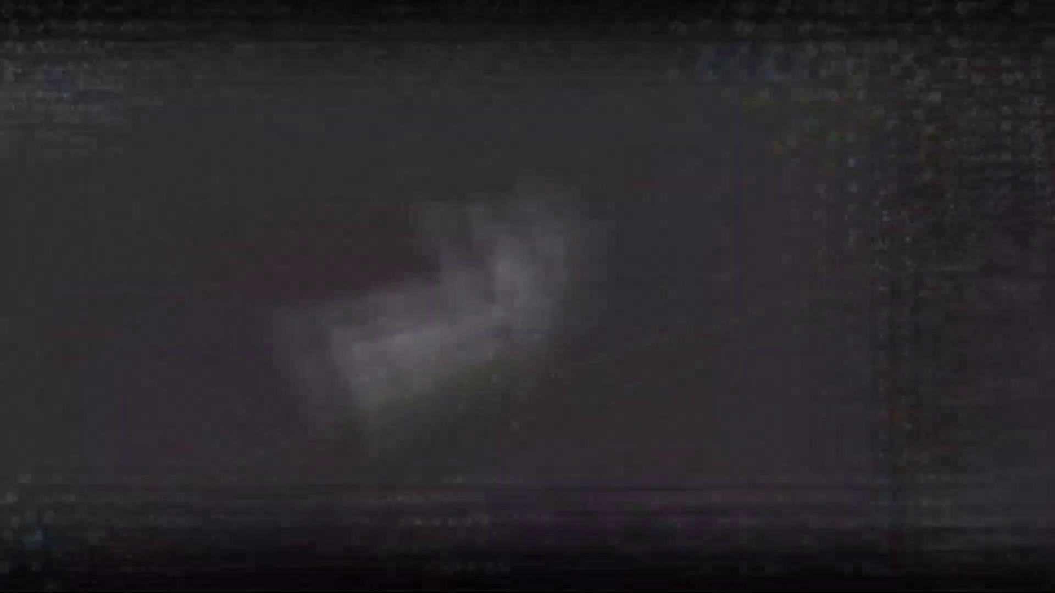